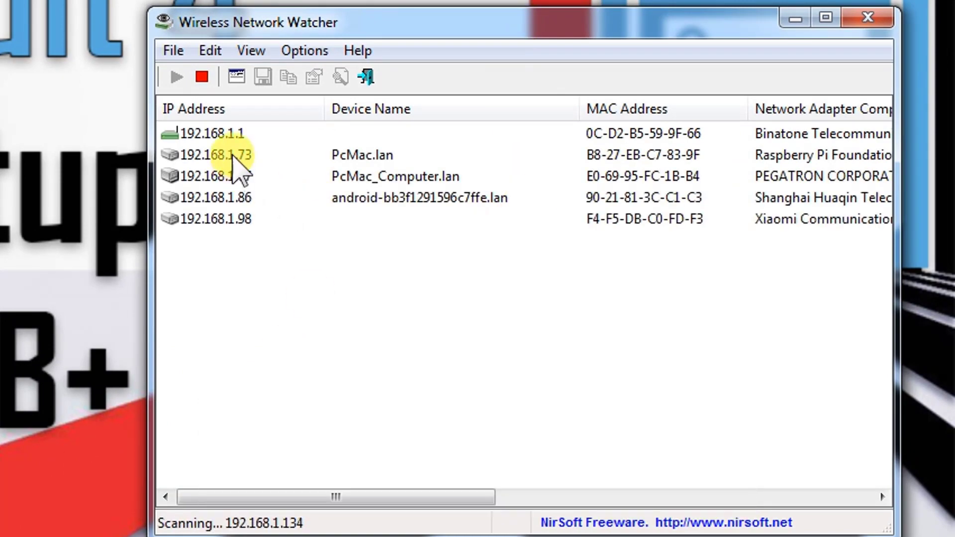
# - Select the Raspberry Pi's row at 192.168.1.73 (PcMac.lan, Raspberry Pi Foundation) in Wireless Network Watcher
pyautogui.click(232, 158)
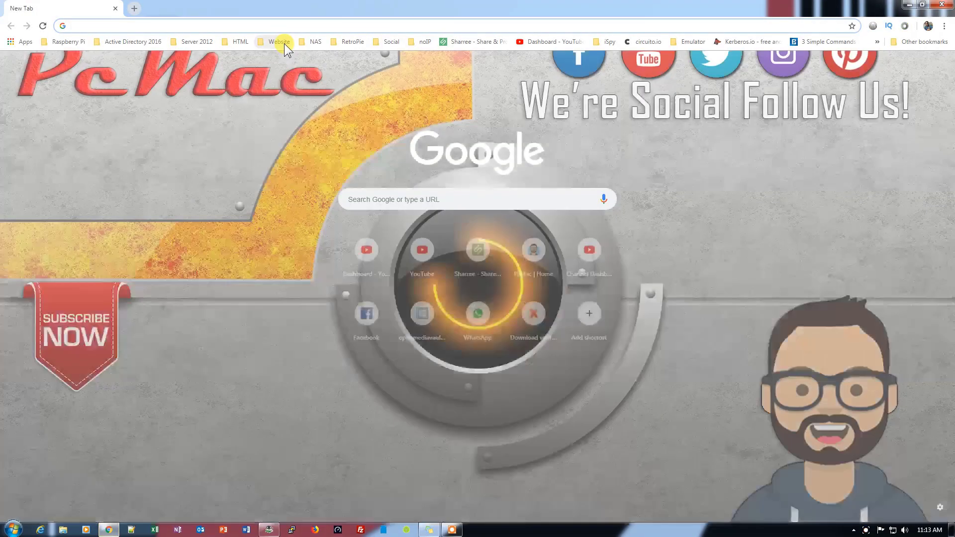
# - Load 192.168.1.73 in Chrome and log in to OpenMediaVault as admin with the admin password
pyautogui.write('192.168.1.73')
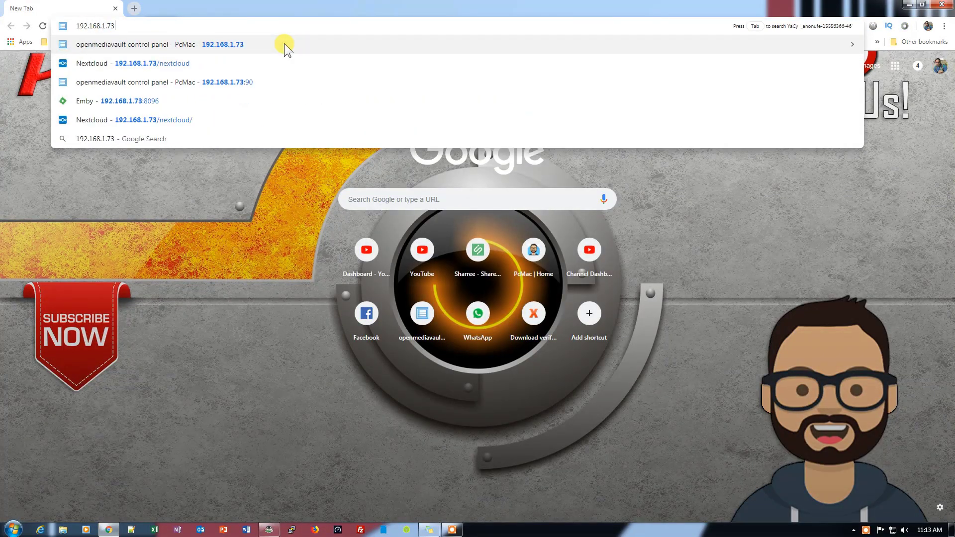
pyautogui.press('Return')
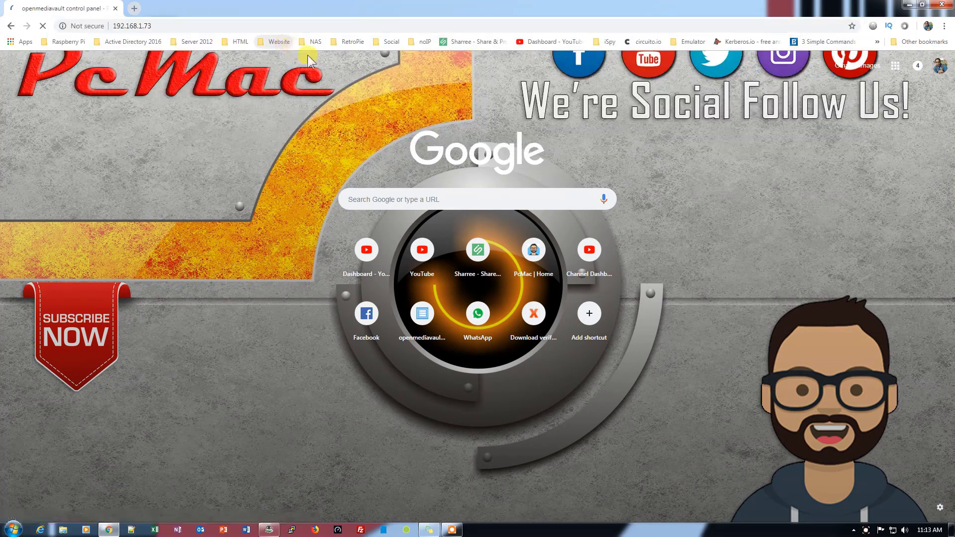
pyautogui.write('admin')
pyautogui.press('Tab')
pyautogui.write('openmediavault')
pyautogui.press('Return')
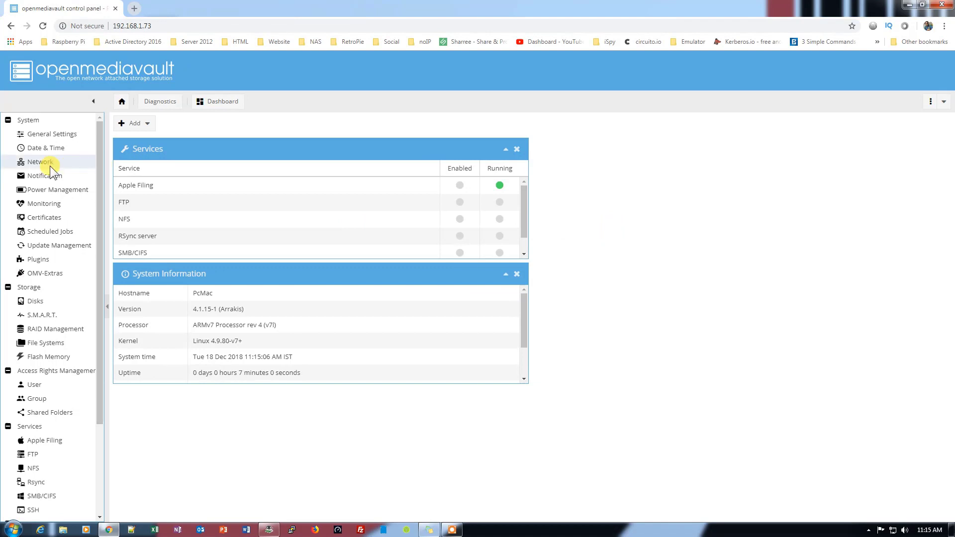
# - Check the network interfaces use DHCP, then view the SSH settings showing SSH enabled on port 22
pyautogui.click(49, 165)
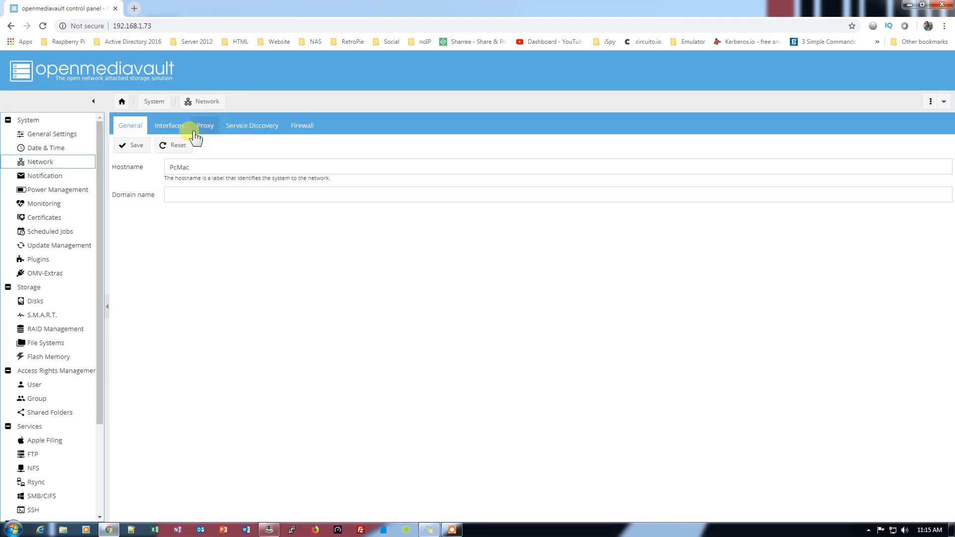
pyautogui.click(173, 131)
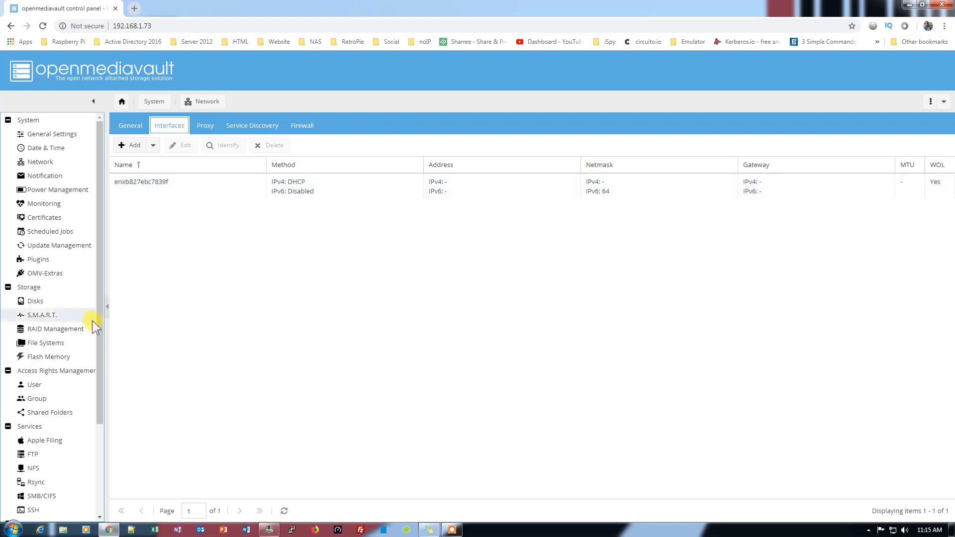
pyautogui.scroll(-3, 79, 398)
pyautogui.click(33, 410)
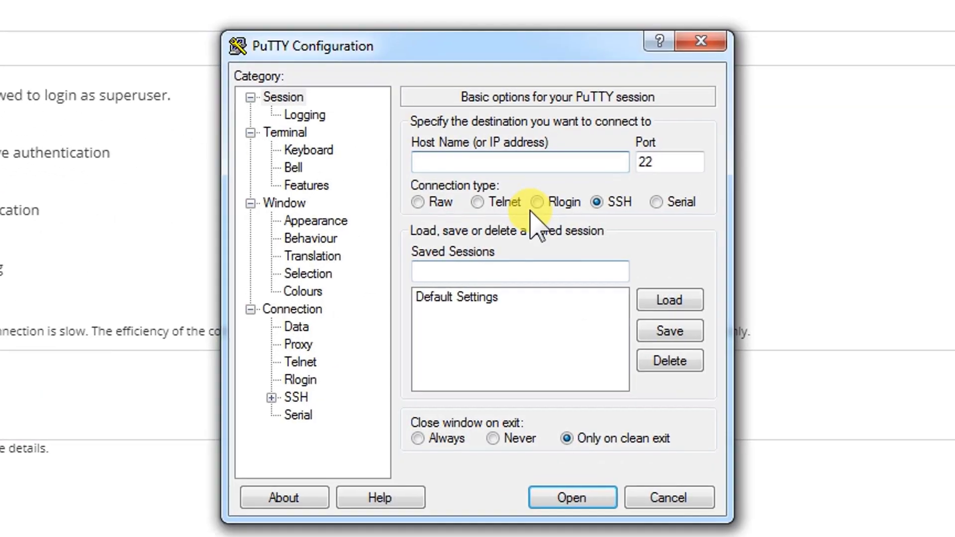
# - Open a PuTTY SSH session to 192.168.1.73 and log in as root with the password
pyautogui.write('192.168.1.73')
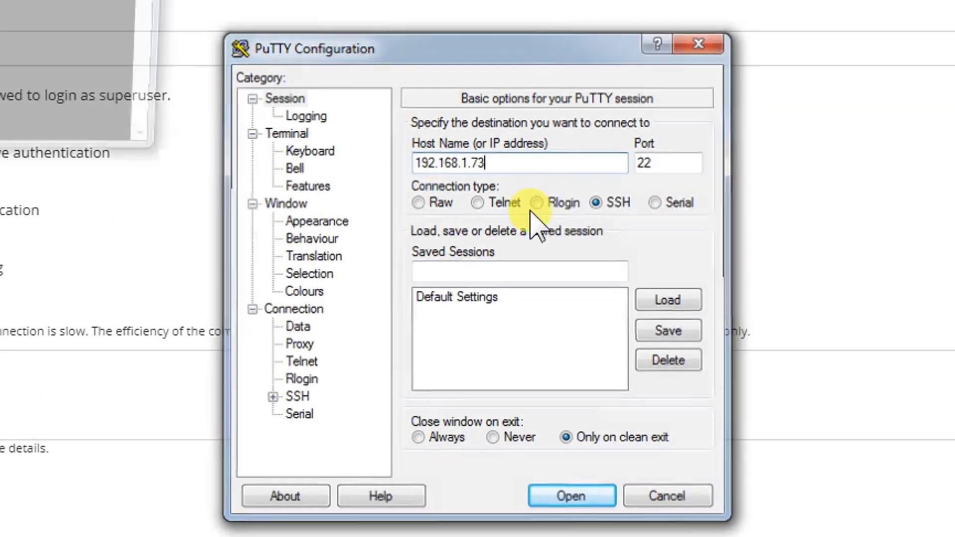
pyautogui.press('Return')
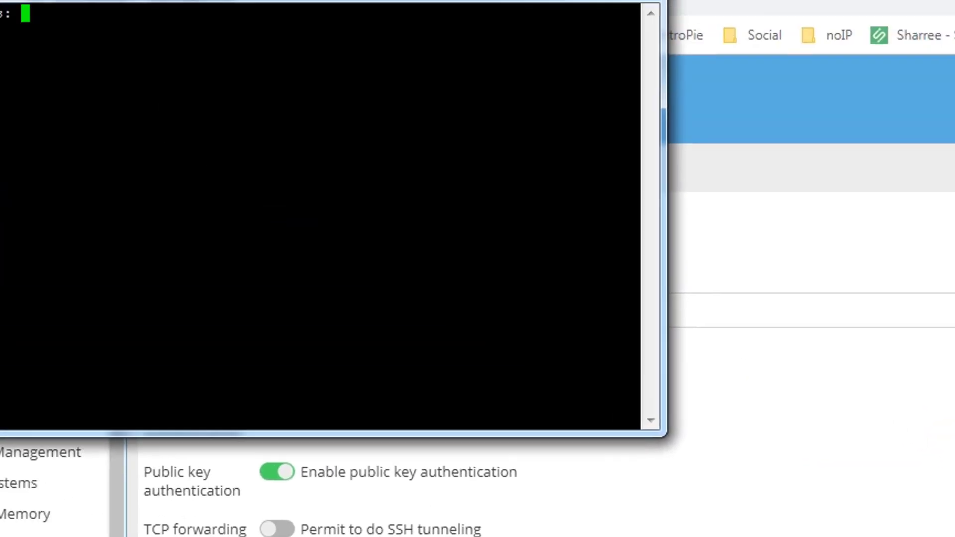
pyautogui.write('root')
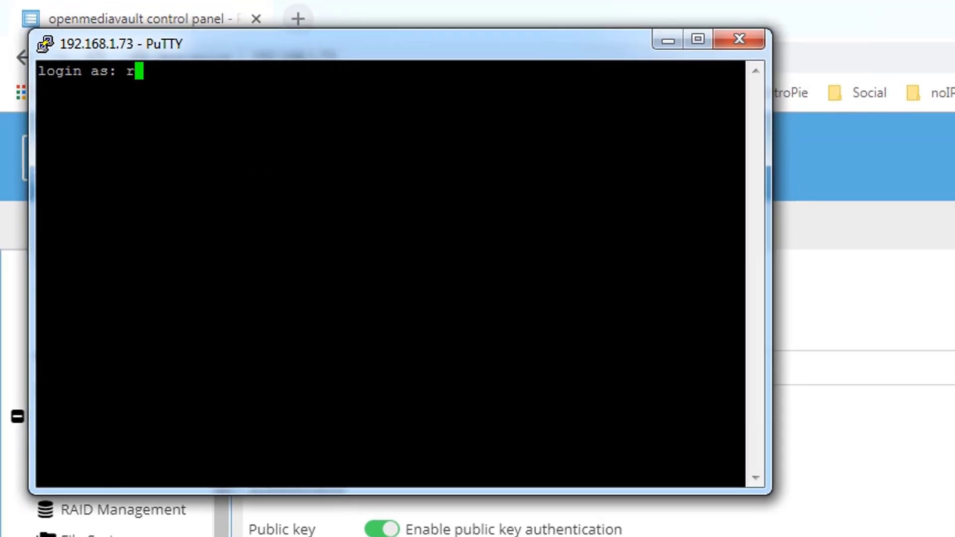
pyautogui.press('Return')
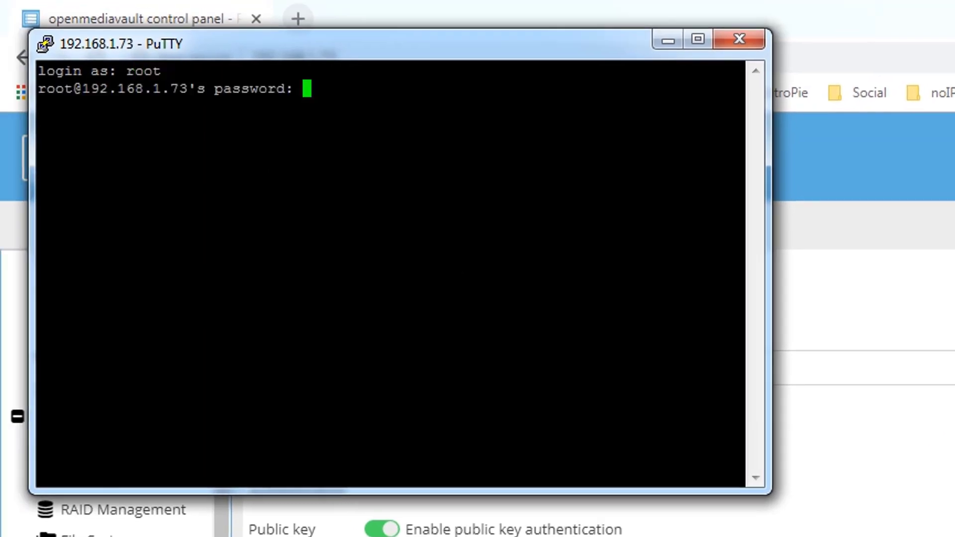
pyautogui.press('Return')
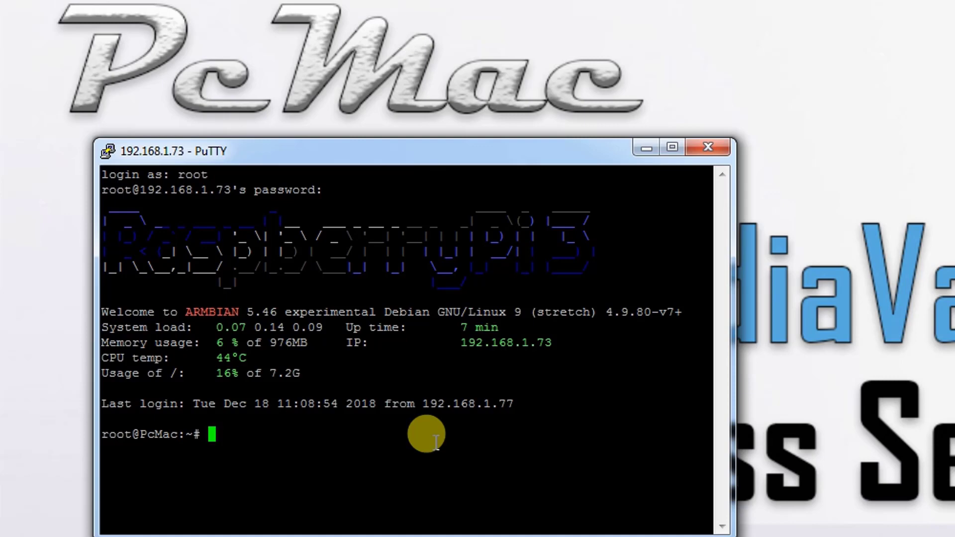
# - Run nmtui connect, see only the wired Ifupdown connection, quit it, and enter ifconfig
pyautogui.write('nmtui ')
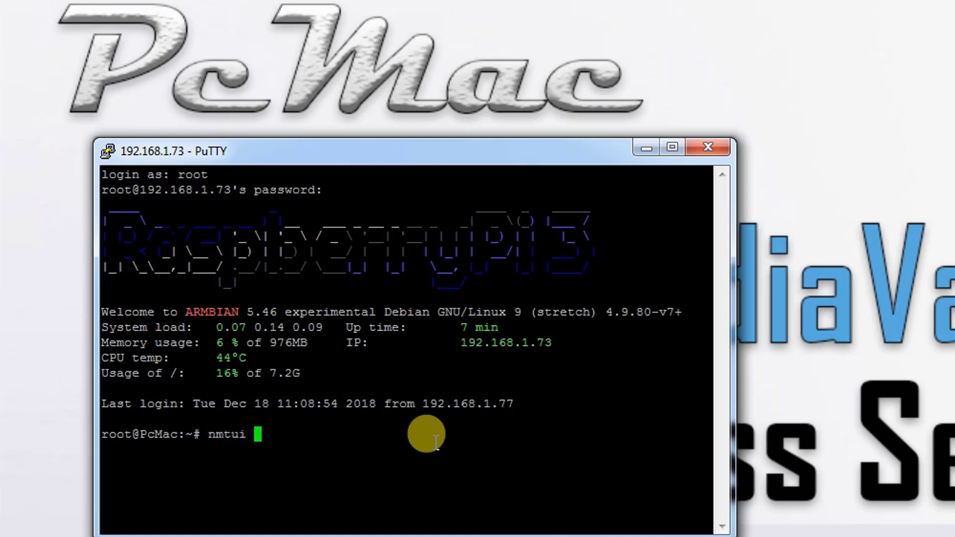
pyautogui.write('connect')
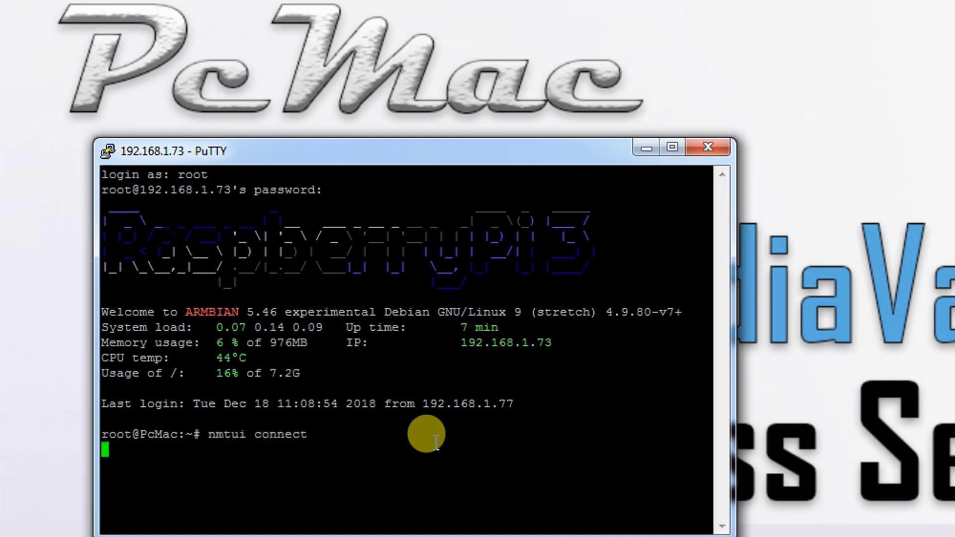
pyautogui.press('Return')
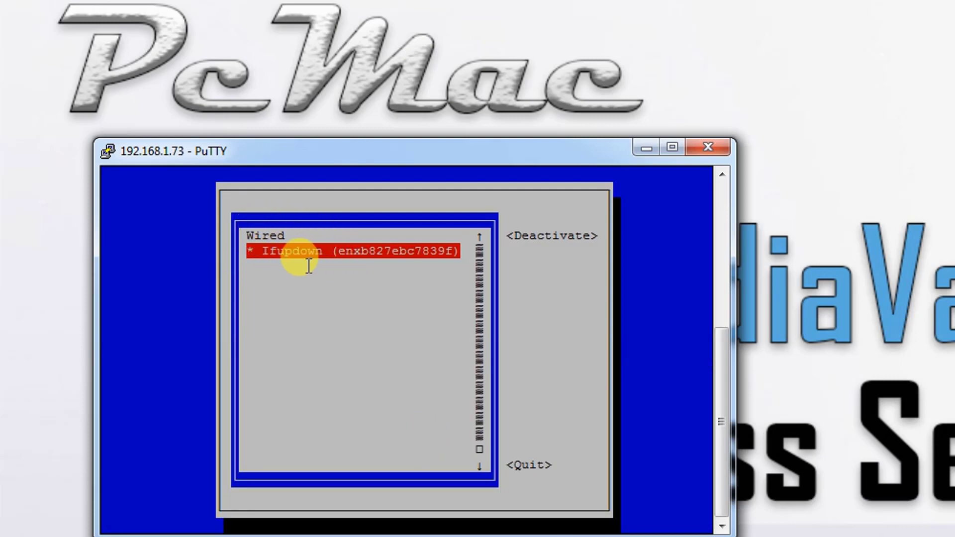
pyautogui.press('Tab')
pyautogui.press('Tab')
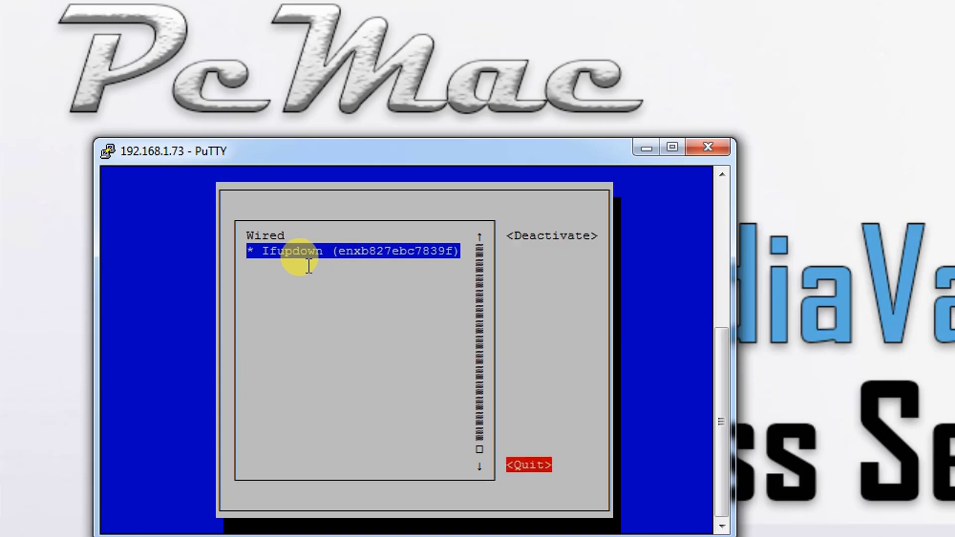
pyautogui.press('Return')
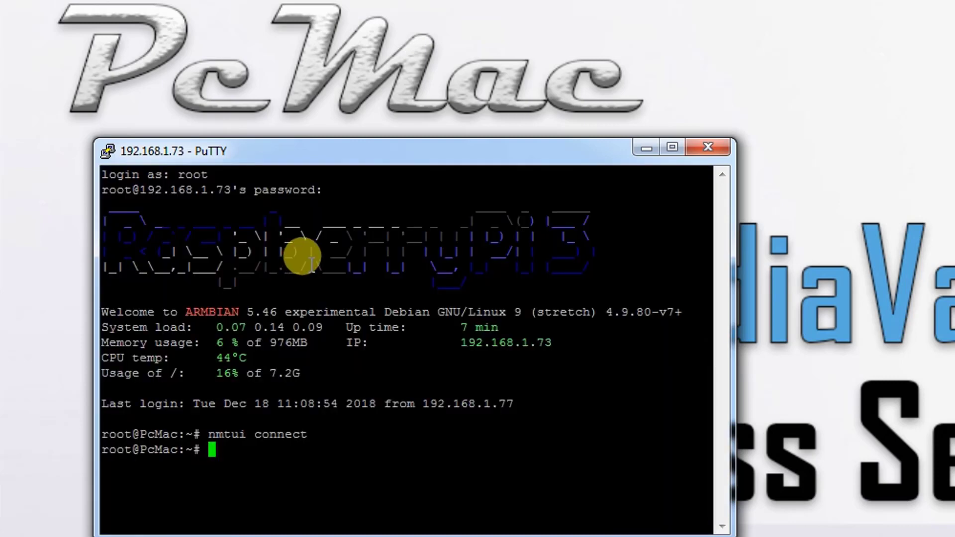
pyautogui.write('ifconfig')
# - Run ifconfig and iwconfig to confirm no wireless interface exists, then run apt update
pyautogui.press('Return')
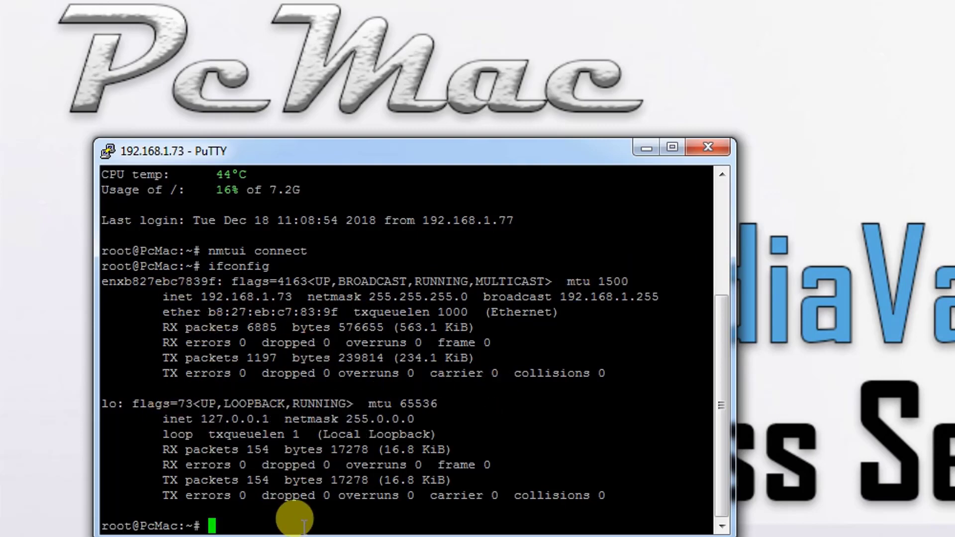
pyautogui.write('iwconfig')
pyautogui.press('Return')
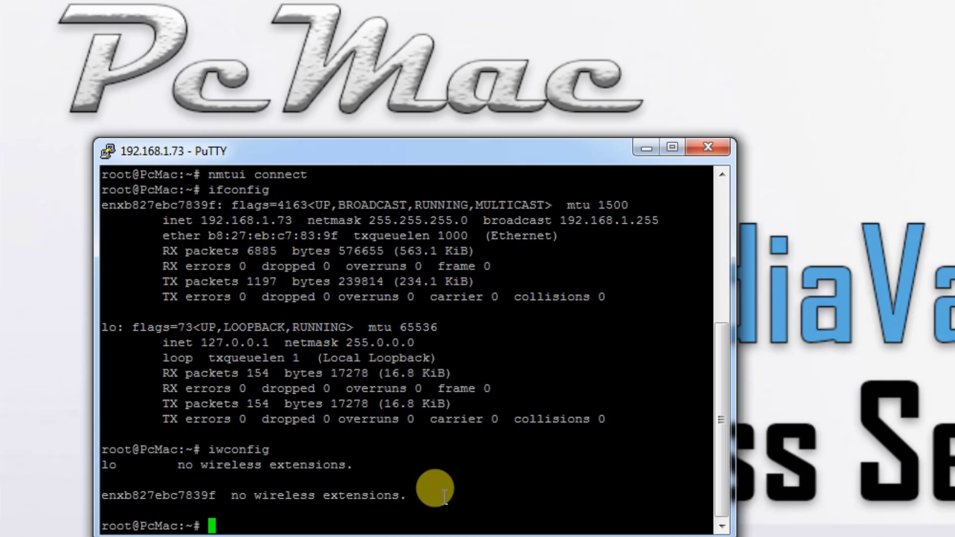
pyautogui.write('apt update')
pyautogui.press('Return')
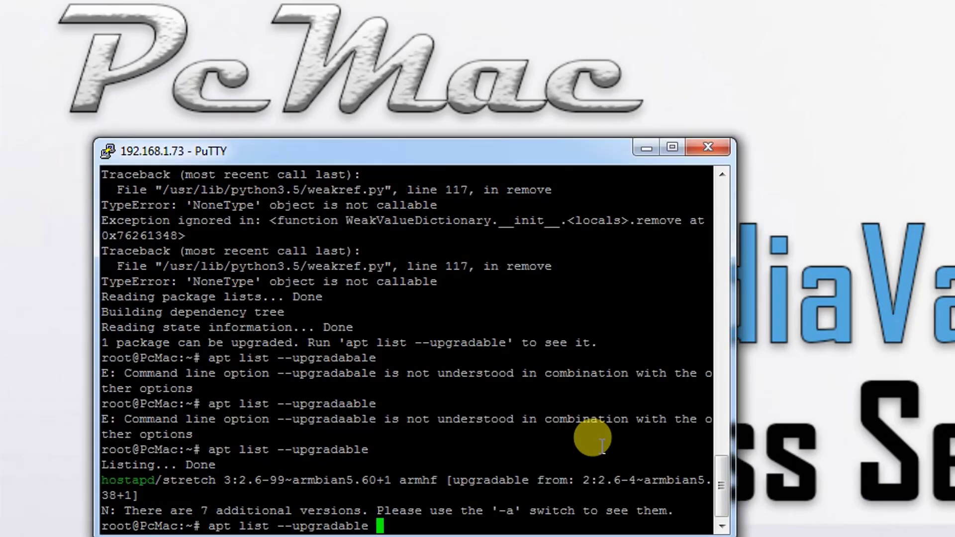
# - Run apt list --upgradable -a for hostapd versions, run apt upgrade (0 upgraded), then clear the screen
pyautogui.write('-a')
pyautogui.press('Return')
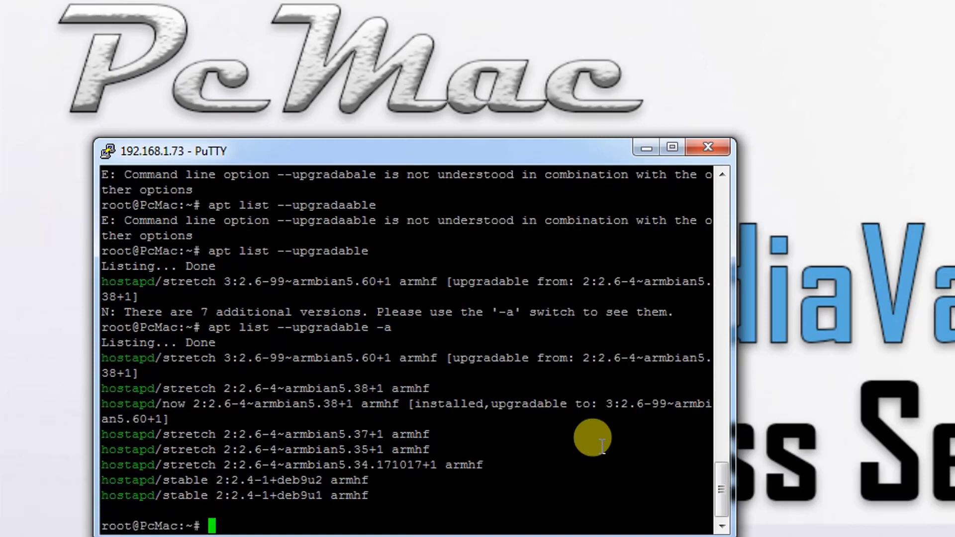
pyautogui.write('apt upgrade')
pyautogui.press('Return')
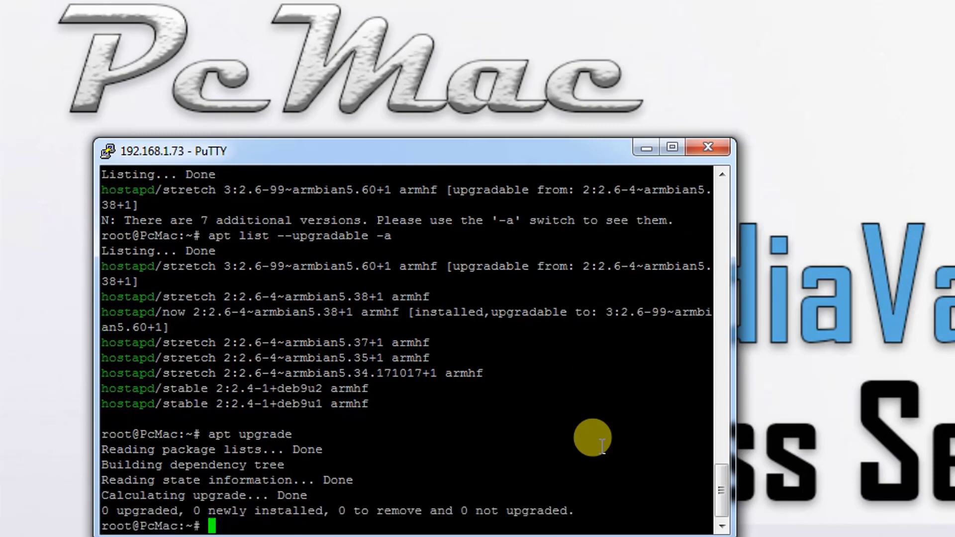
pyautogui.hotkey('ctrl', 'l')
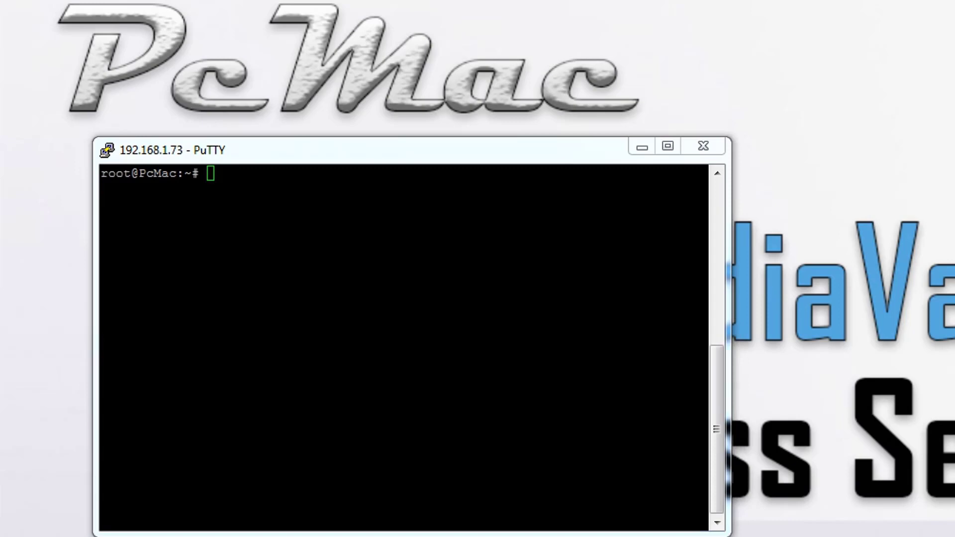
# - Paste and run sudo apt-get install rpi-update, installing rpi-update 20140705
pyautogui.rightClick(441, 338)
pyautogui.press('Return')
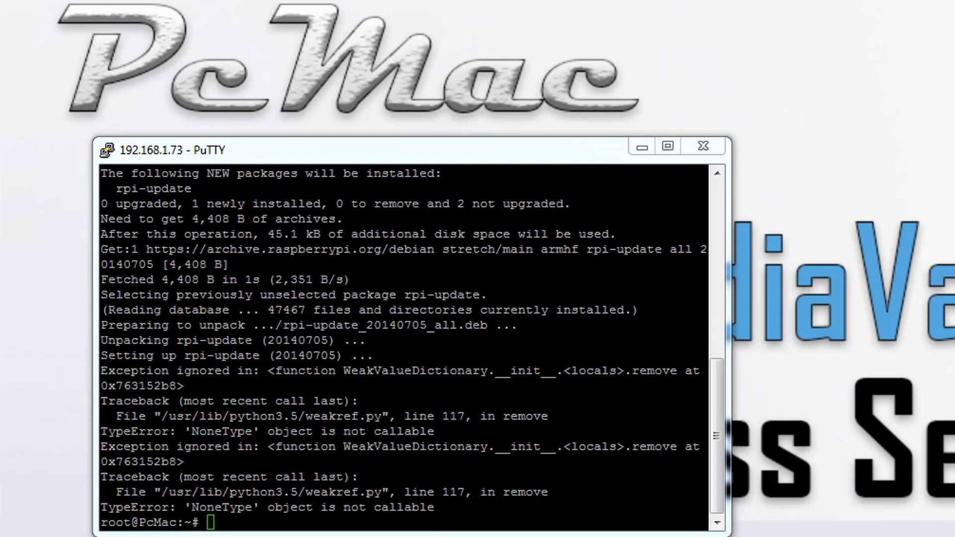
# - Run sudo apt-get upgrade and confirm with y, installing firmware-brcm80211 1:20161130-3+rpt4
pyautogui.rightClick(421, 498)
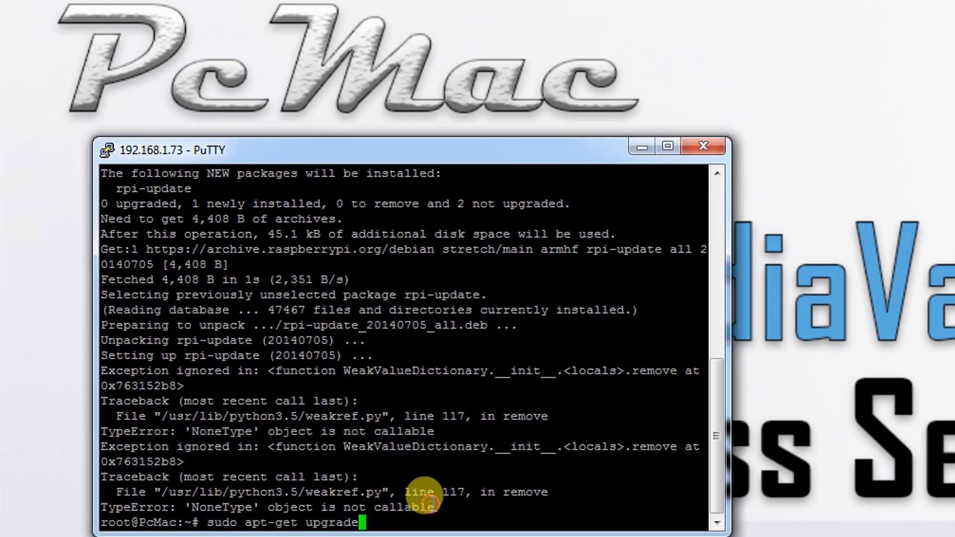
pyautogui.press('Return')
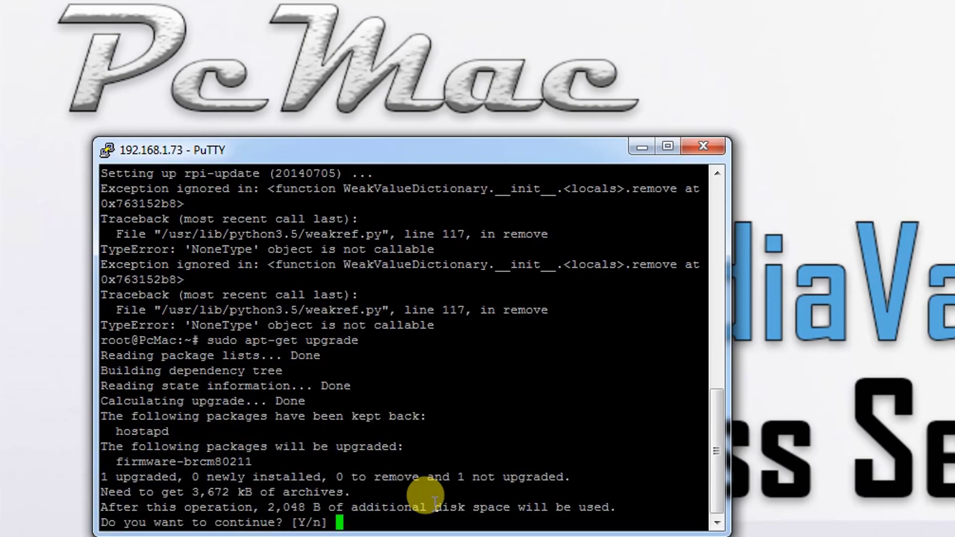
pyautogui.write('y')
pyautogui.press('Return')
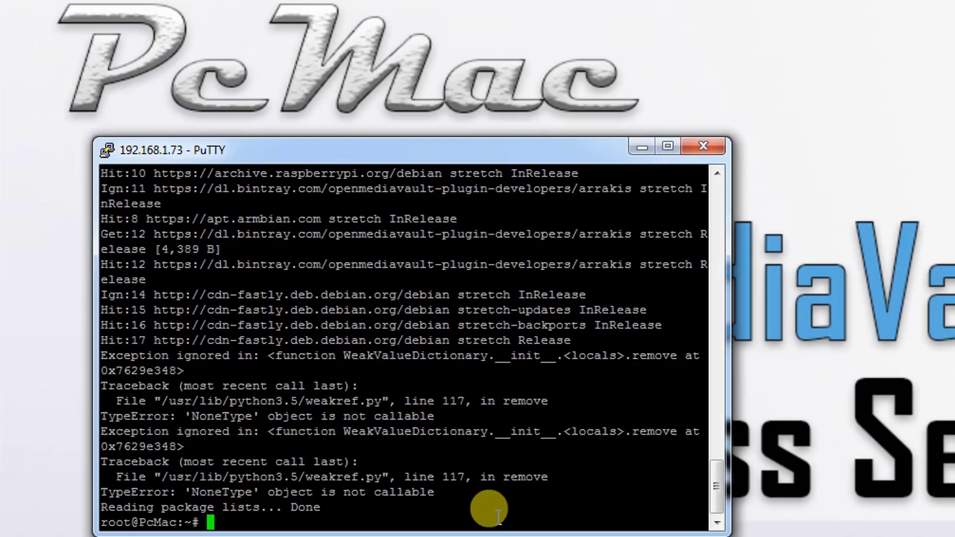
pyautogui.write('nmtui')
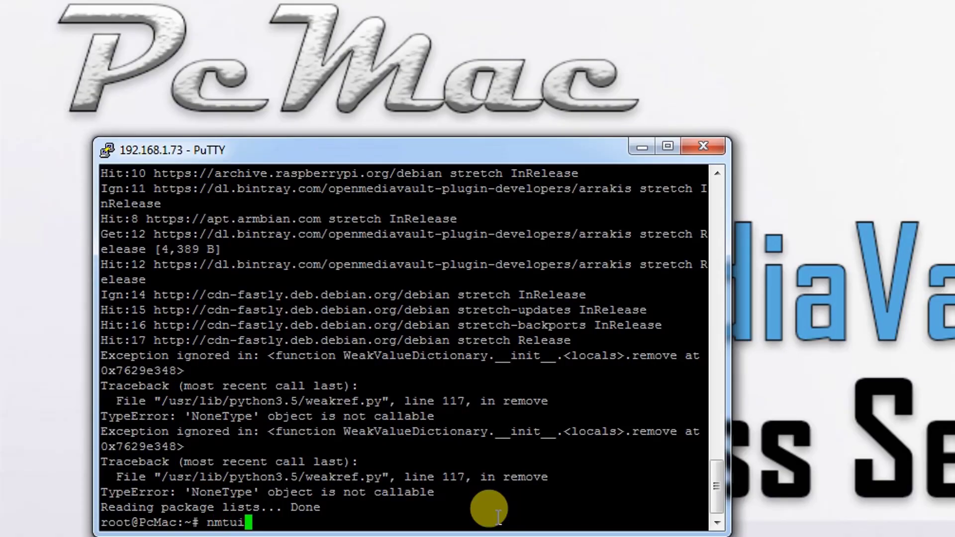
pyautogui.write(' connect')
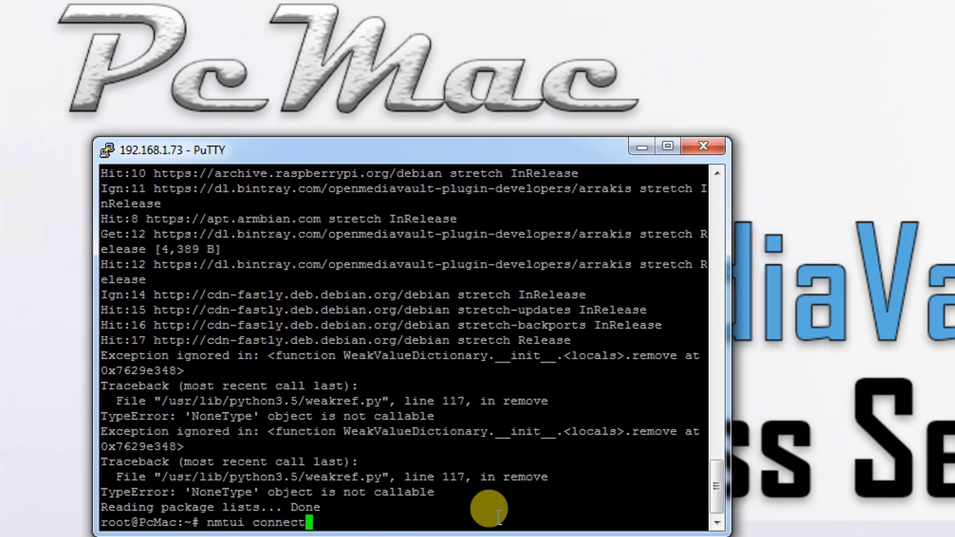
pyautogui.press('Return')
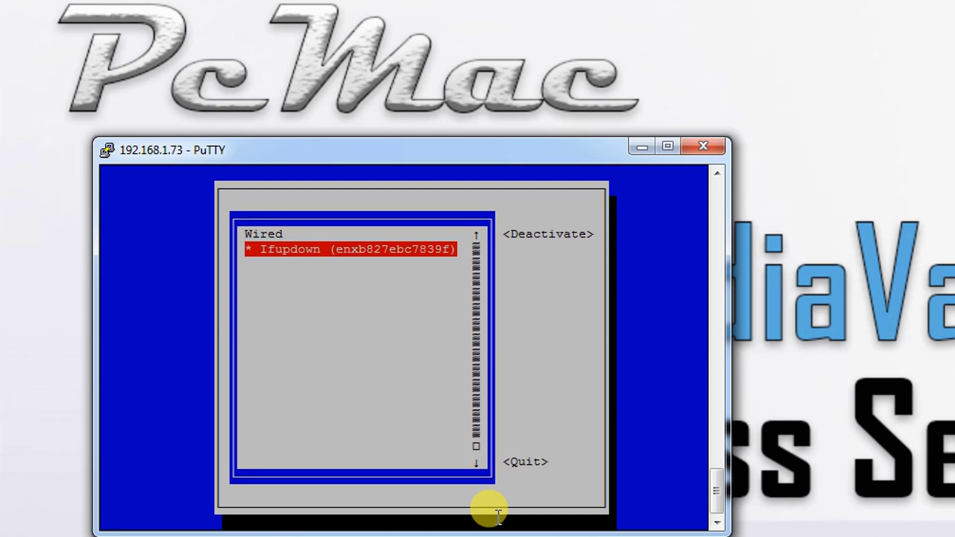
pyautogui.press('Tab')
pyautogui.press('Tab')
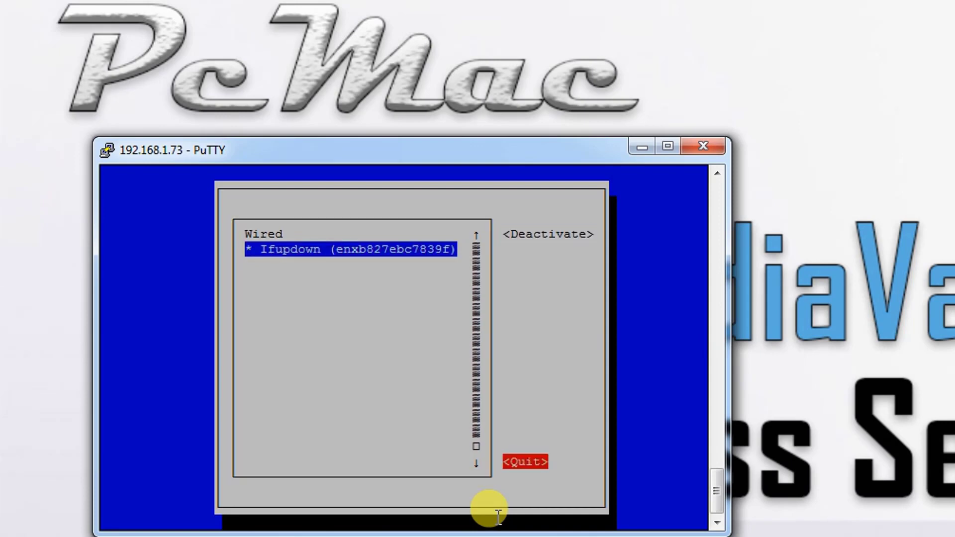
pyautogui.press('Return')
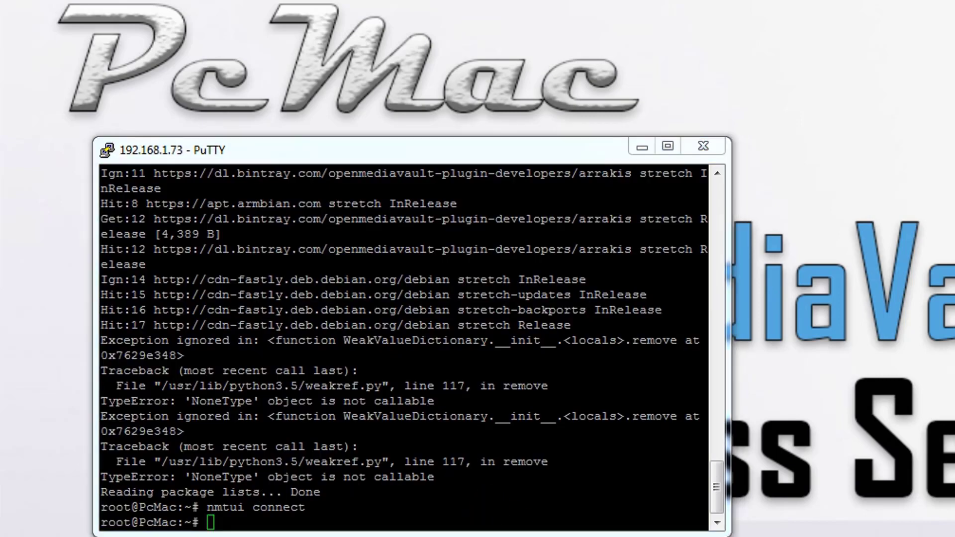
# - Run sudo rpi-update ef7621d91cb58ccc856c3c17ddda28685edd23f3 to update the Pi's firmware to that revision
pyautogui.rightClick(453, 487)
pyautogui.press('Return')
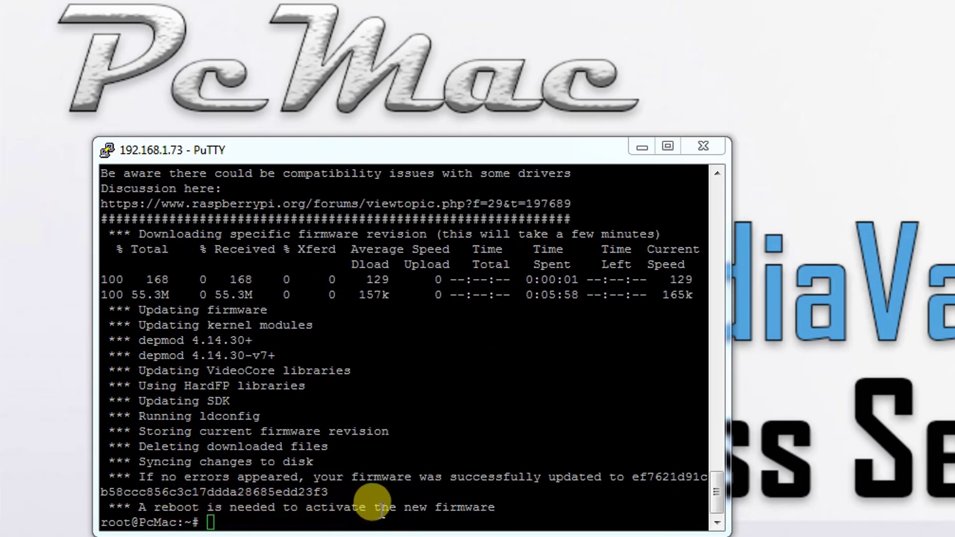
# - Run reboot on the Pi and dismiss the PuTTY lost-connection error
pyautogui.click(436, 522)
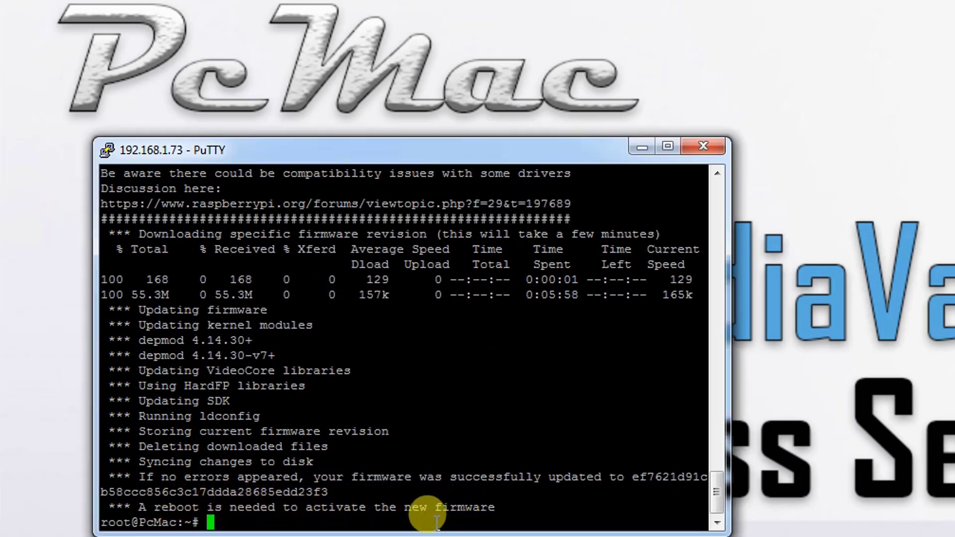
pyautogui.write('reboot')
pyautogui.press('Return')
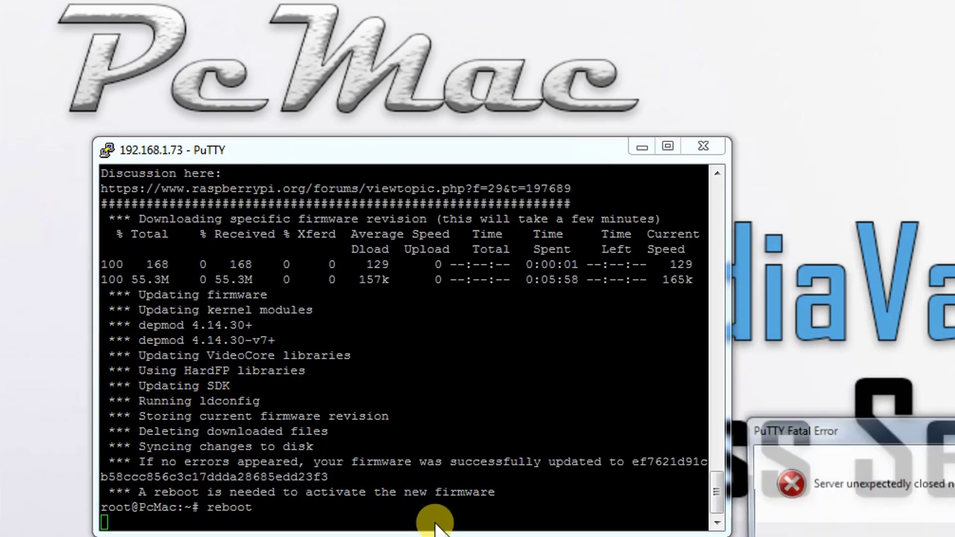
pyautogui.press('Return')
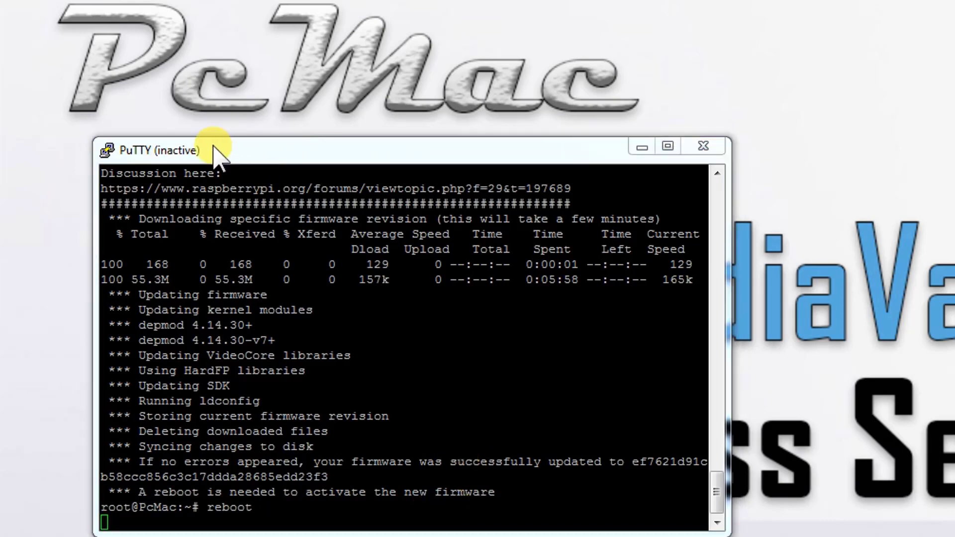
# - Restart the PuTTY session to 192.168.1.73 and log in as root with the password
pyautogui.rightClick(153, 149)
pyautogui.click(204, 350)
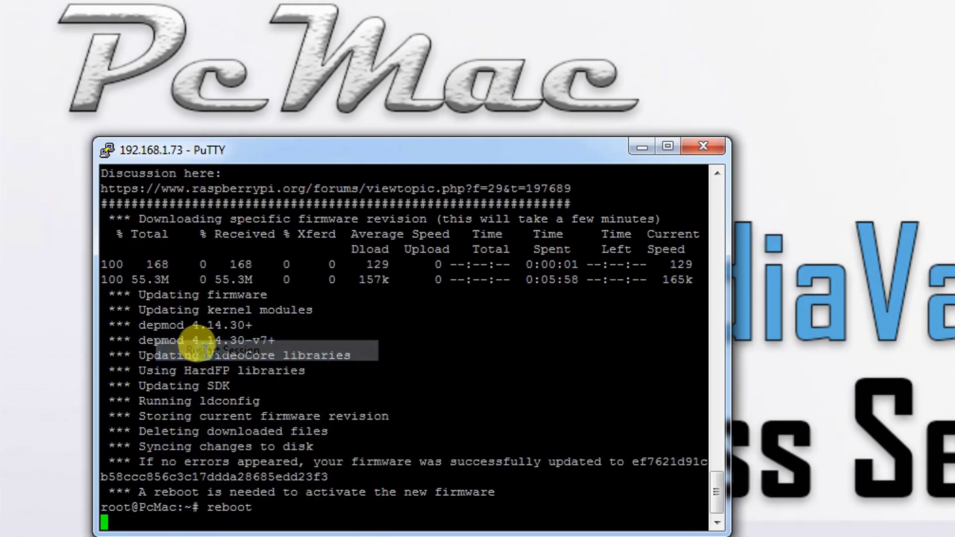
pyautogui.write('root')
pyautogui.press('Return')
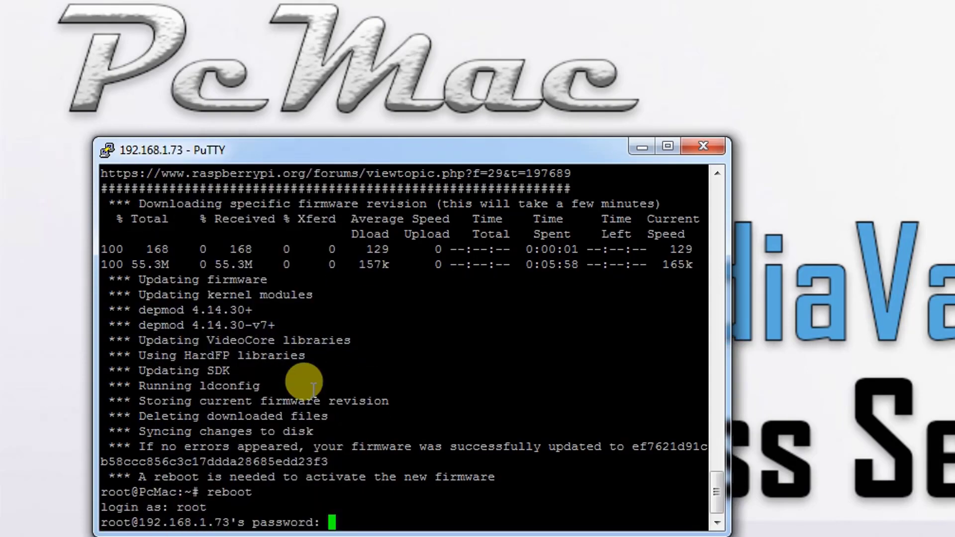
pyautogui.press('Return')
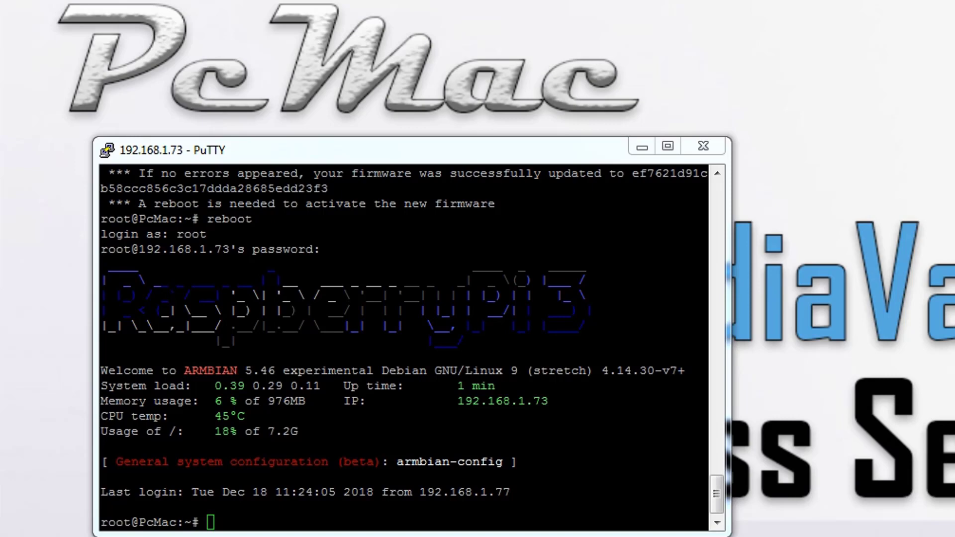
# - Download firmware-brcm80211_20161130-3+rpt3_all.deb with wget and install it using dpkg -i
pyautogui.rightClick(550, 474)
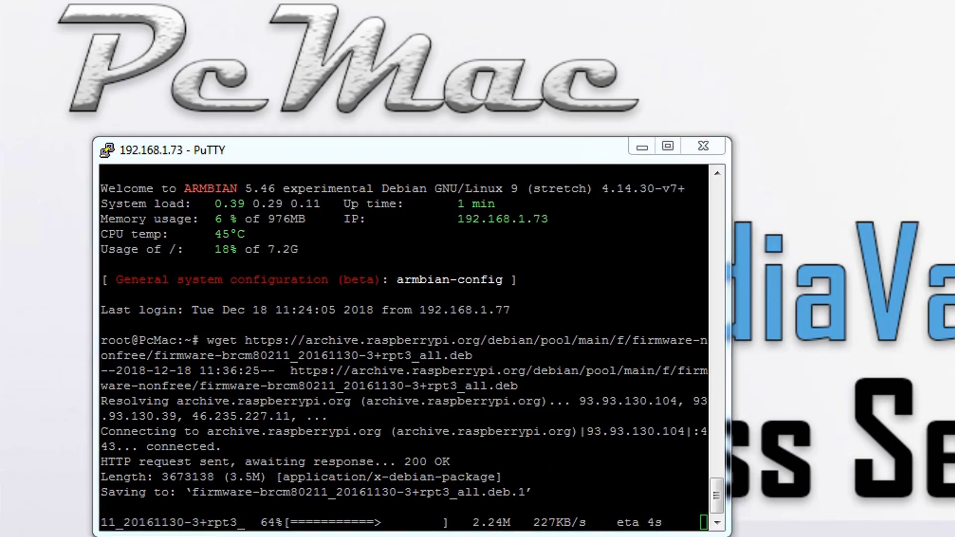
pyautogui.click(494, 502)
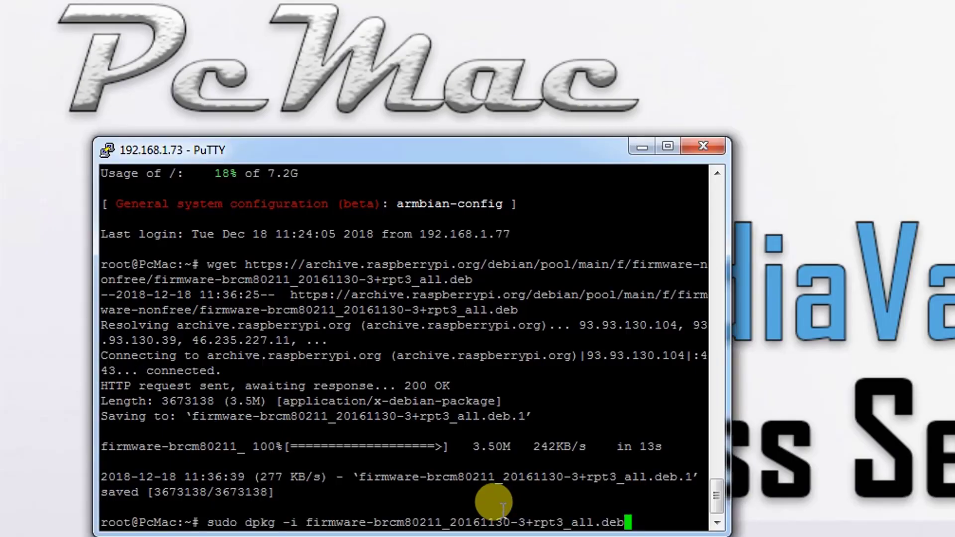
pyautogui.press('Return')
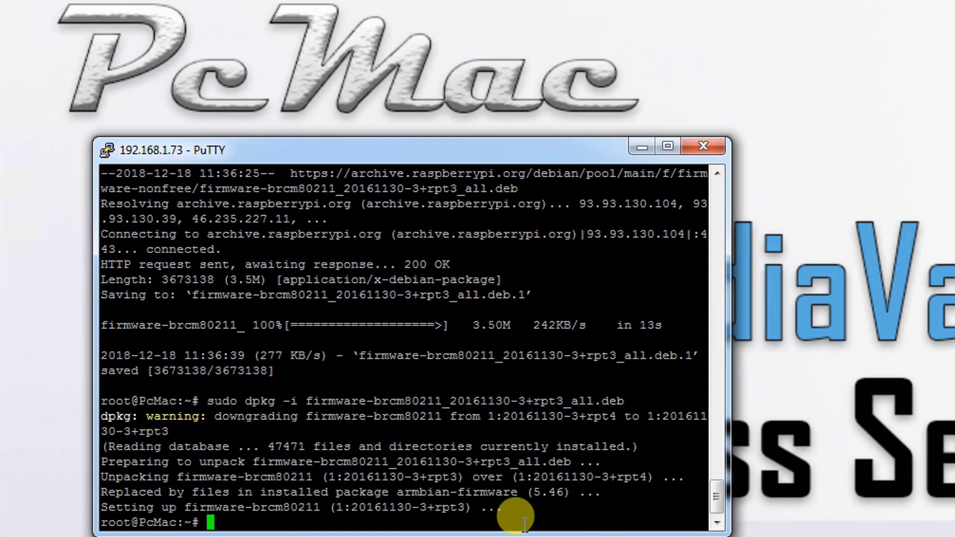
pyautogui.write('nmtui connect')
# - In nmtui connect, select HK_Network and join it with the Wi-Fi password
pyautogui.press('Return')
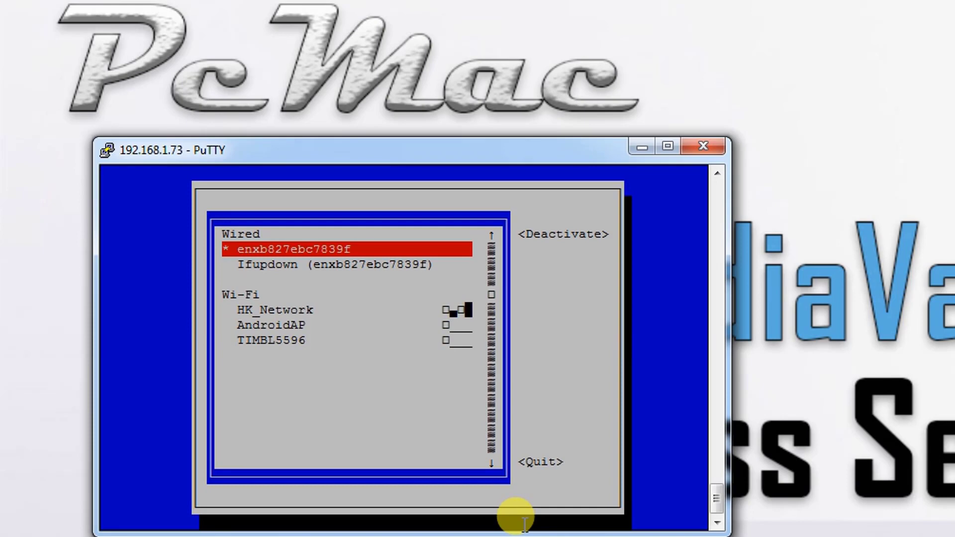
pyautogui.press('Down')
pyautogui.press('Down')
pyautogui.press('Down')
pyautogui.press('Down')
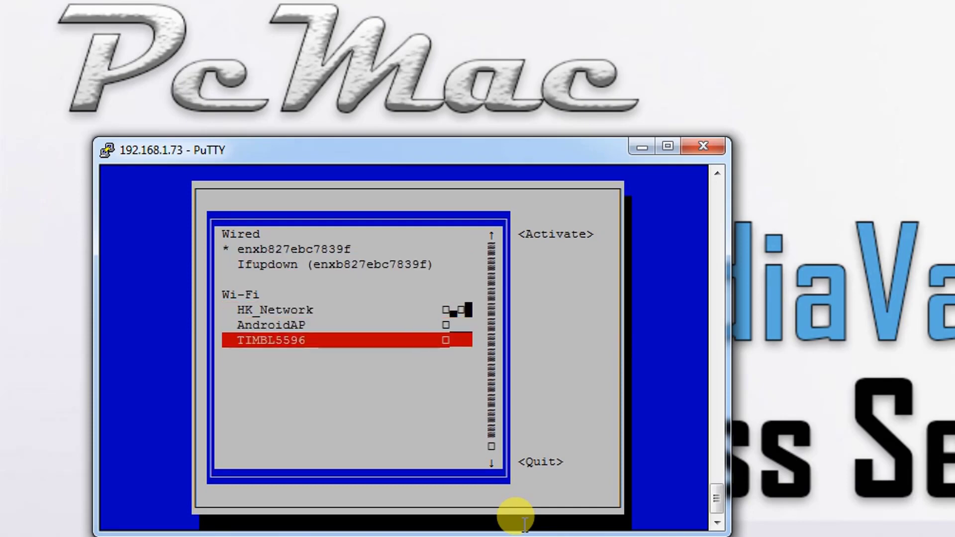
pyautogui.press('Up')
pyautogui.press('Up')
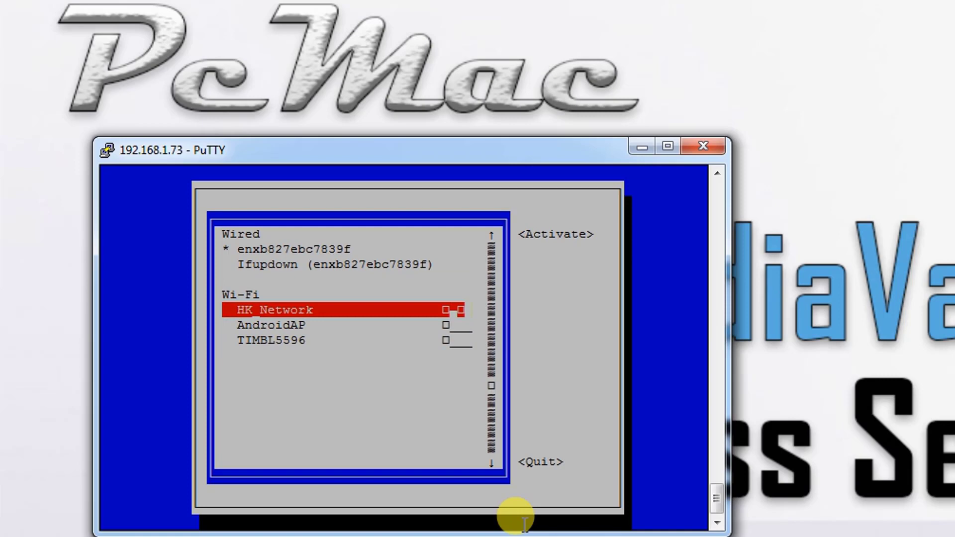
pyautogui.press('Return')
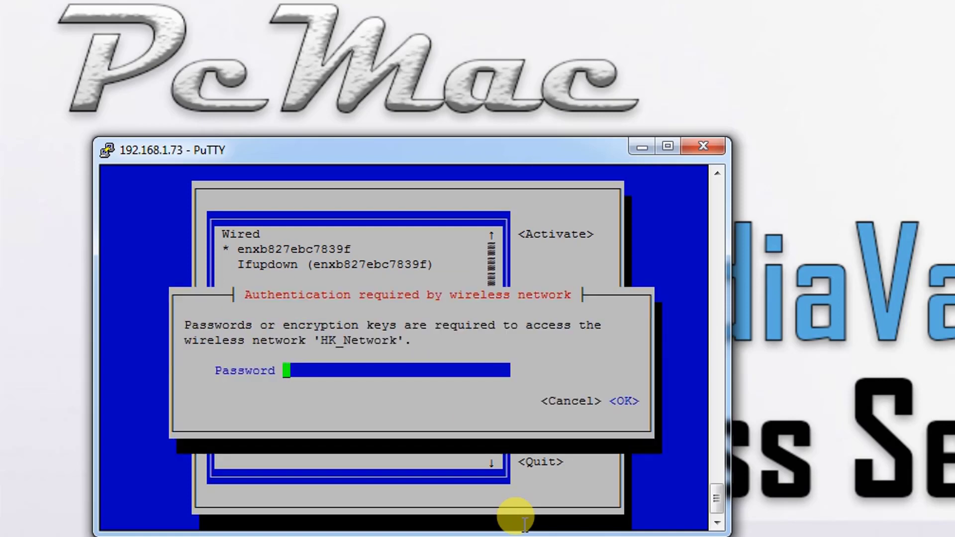
pyautogui.write('********')
pyautogui.press('Return')
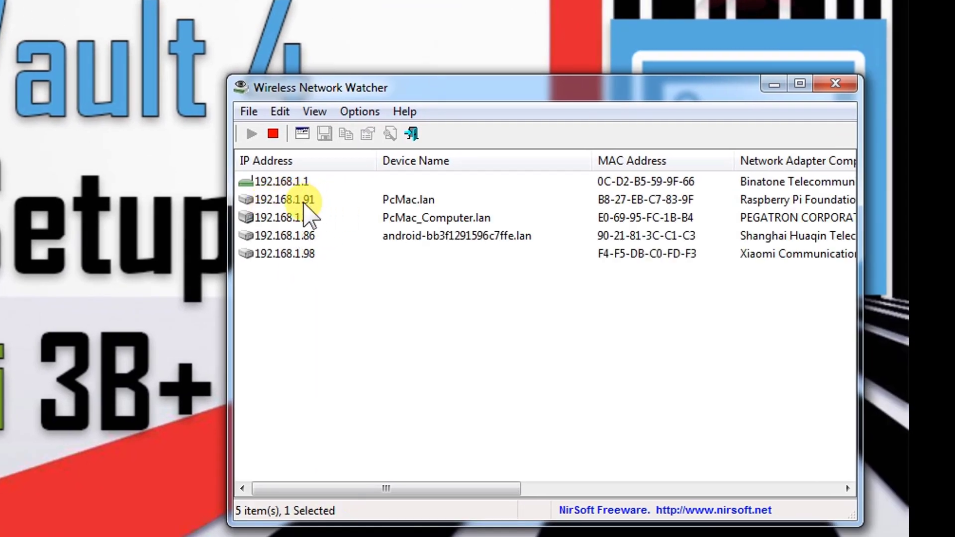
# - Select the Raspberry Pi Foundation entry at 192.168.1.91 (PcMac.lan) in Wireless Network Watcher
pyautogui.click(304, 201)
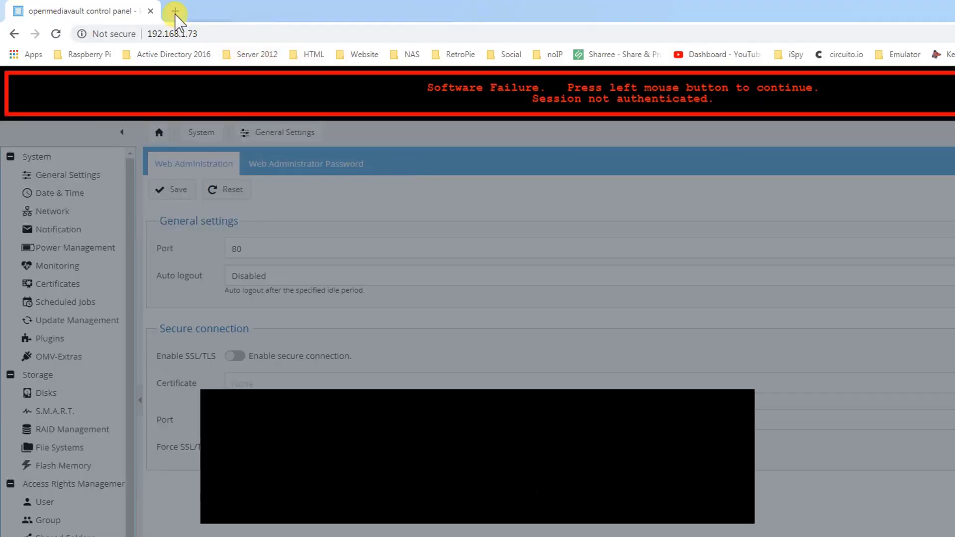
# - Load 192.168.1.91 in a new Chrome tab
pyautogui.click(175, 11)
pyautogui.write('192.')
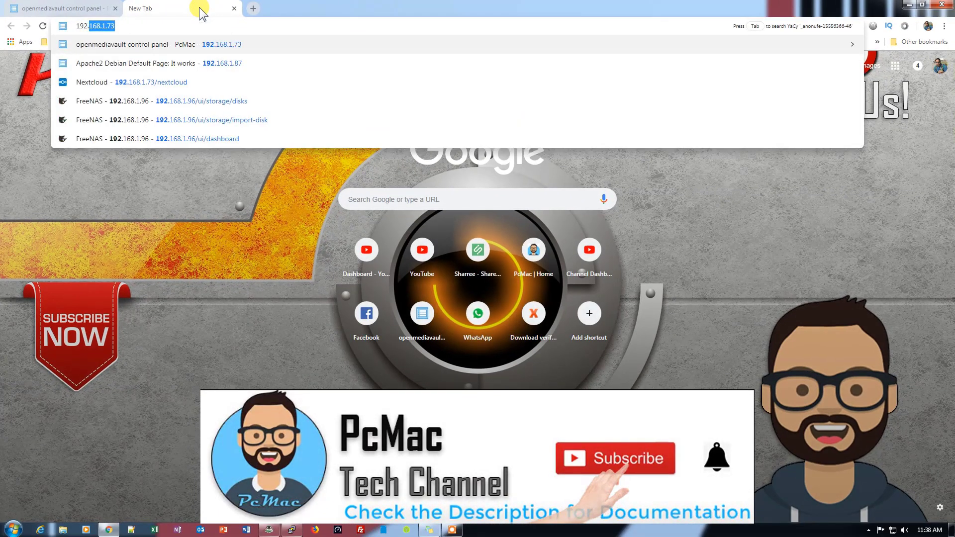
pyautogui.write('168.1.91')
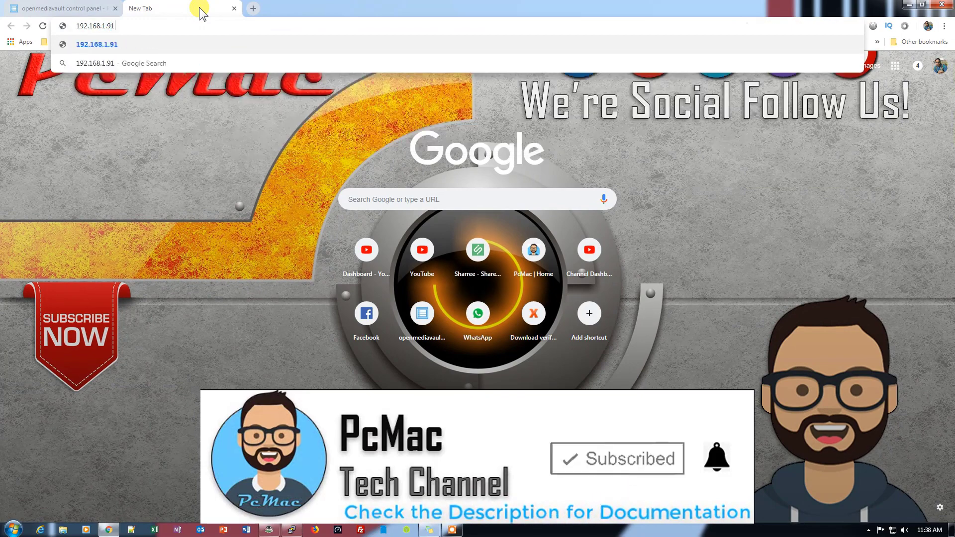
pyautogui.press('Return')
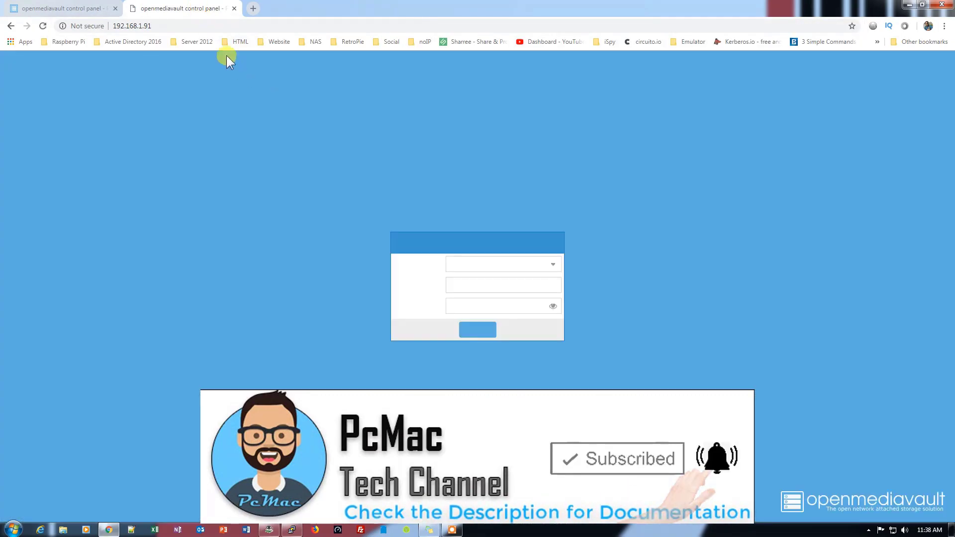
# - Reload the 192.168.1.73 tab, confirming the reload dialog, to reach its login page
pyautogui.click(65, 9)
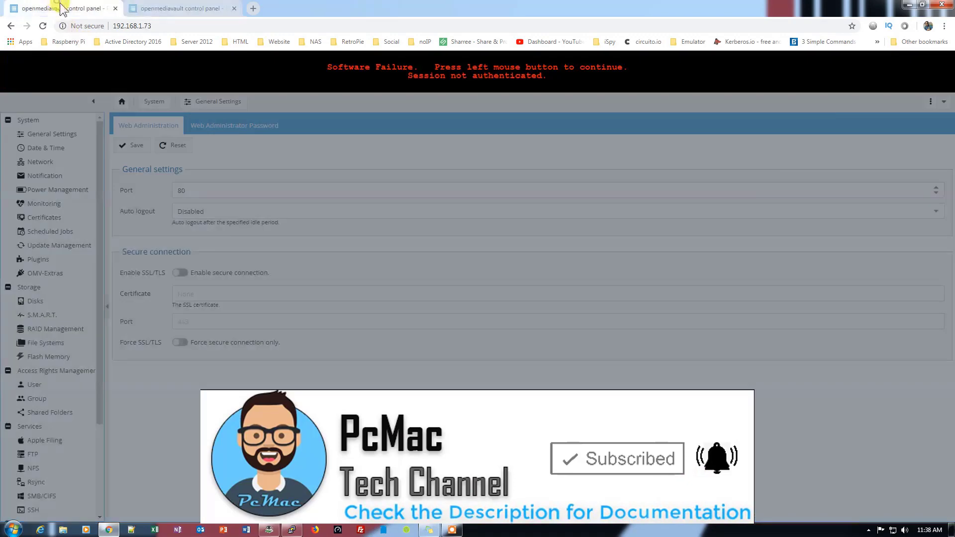
pyautogui.click(173, 26)
pyautogui.press('Return')
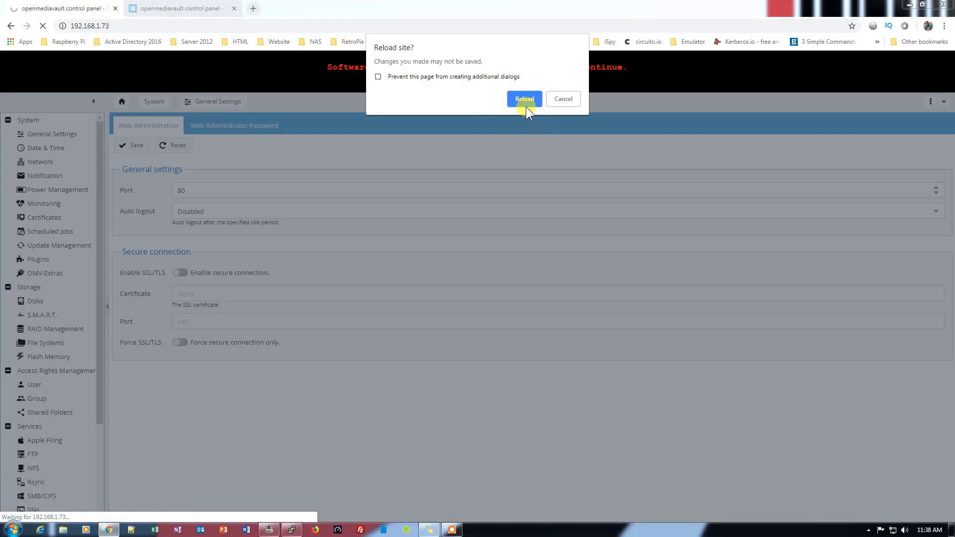
pyautogui.click(526, 105)
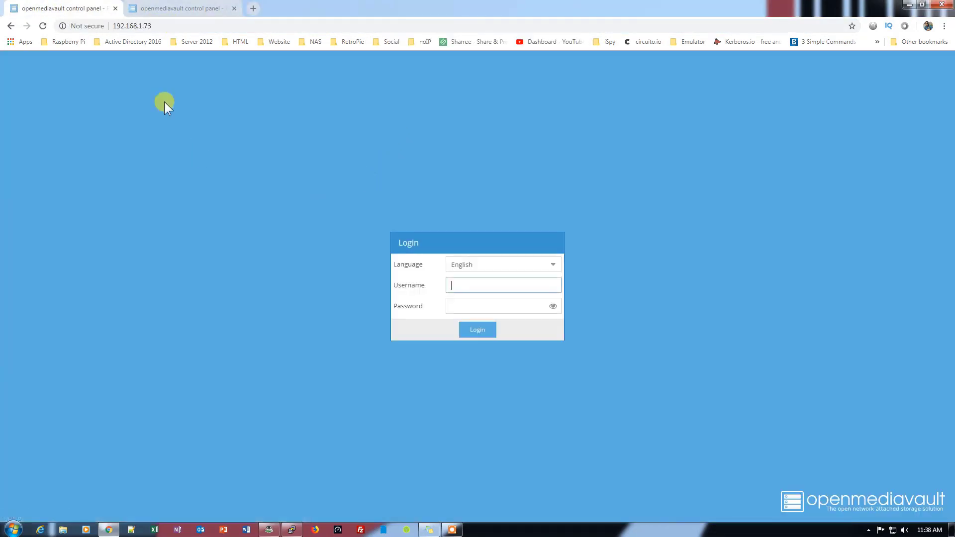
pyautogui.click(182, 9)
pyautogui.click(75, 10)
pyautogui.click(194, 30)
pyautogui.press('Return')
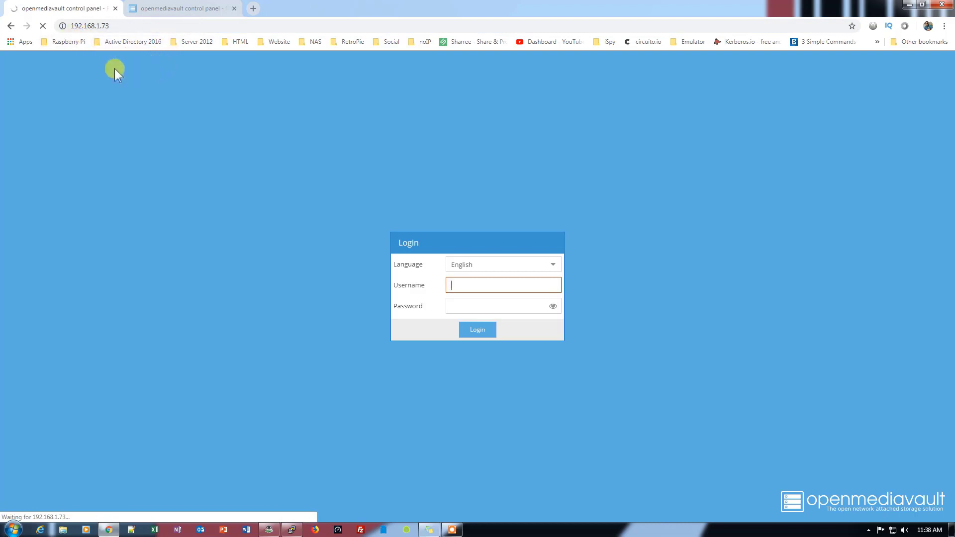
# - Sign in to OpenMediaVault at 192.168.1.91 with the admin password
pyautogui.click(181, 11)
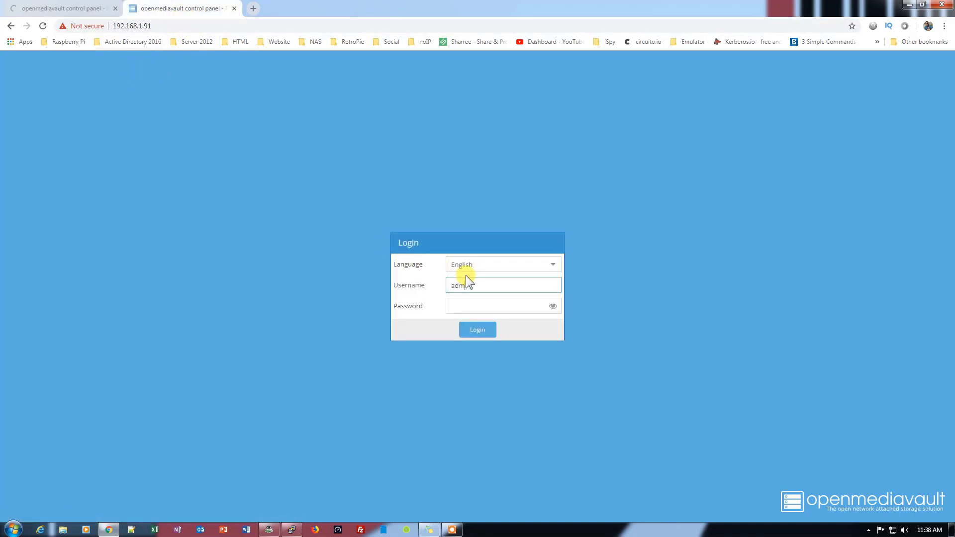
pyautogui.press('Tab')
pyautogui.write('openmediavault')
pyautogui.press('Return')
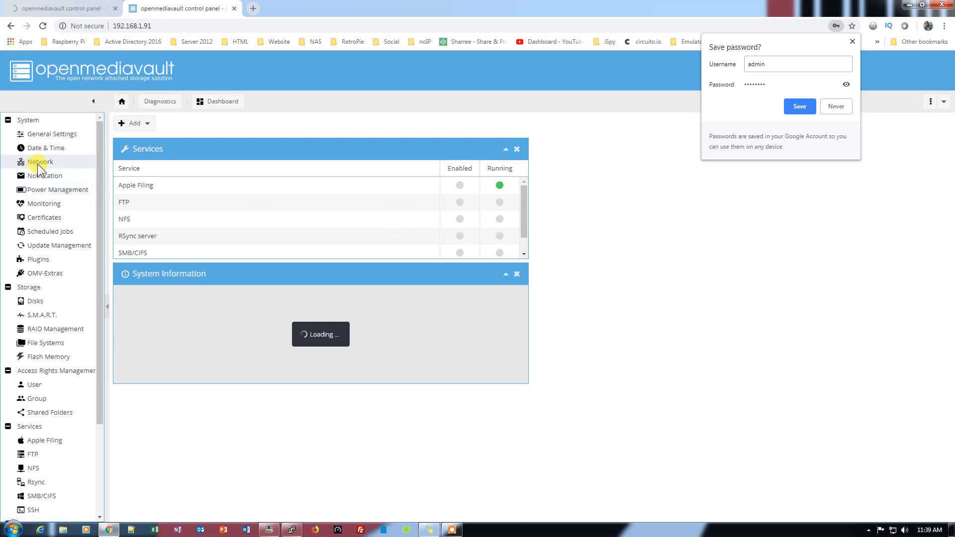
# - Open Network > Interfaces, start adding a WiFi interface on wlan0, then cancel it
pyautogui.click(37, 163)
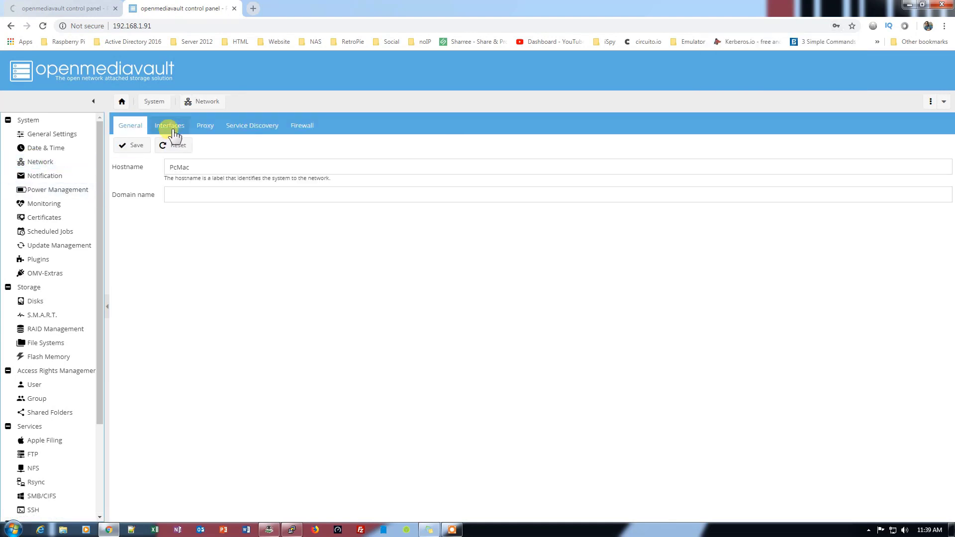
pyautogui.click(168, 127)
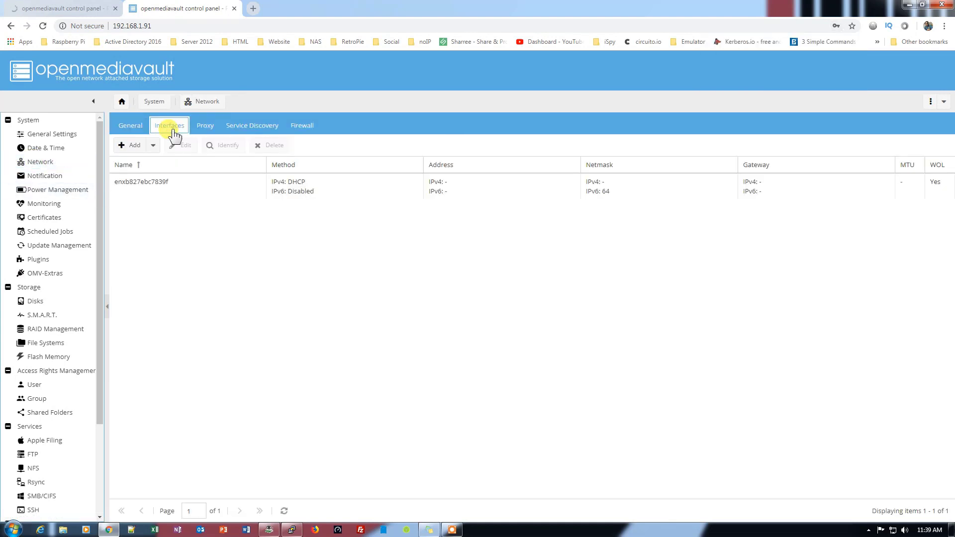
pyautogui.click(130, 146)
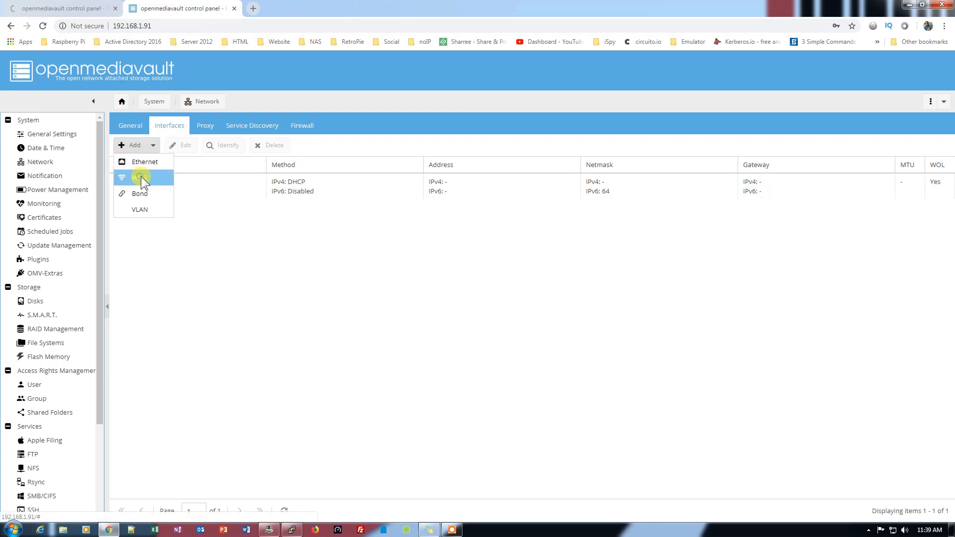
pyautogui.click(141, 178)
pyautogui.click(547, 232)
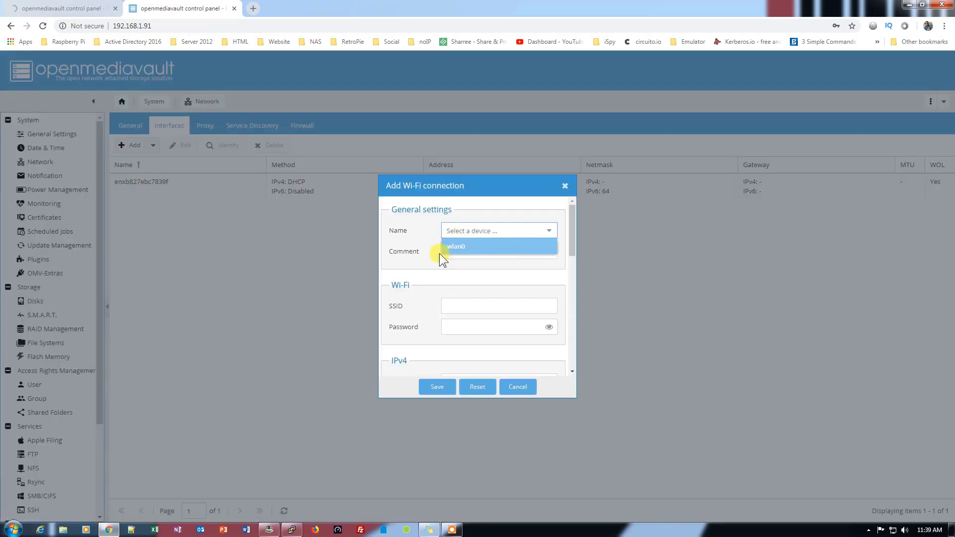
pyautogui.click(477, 246)
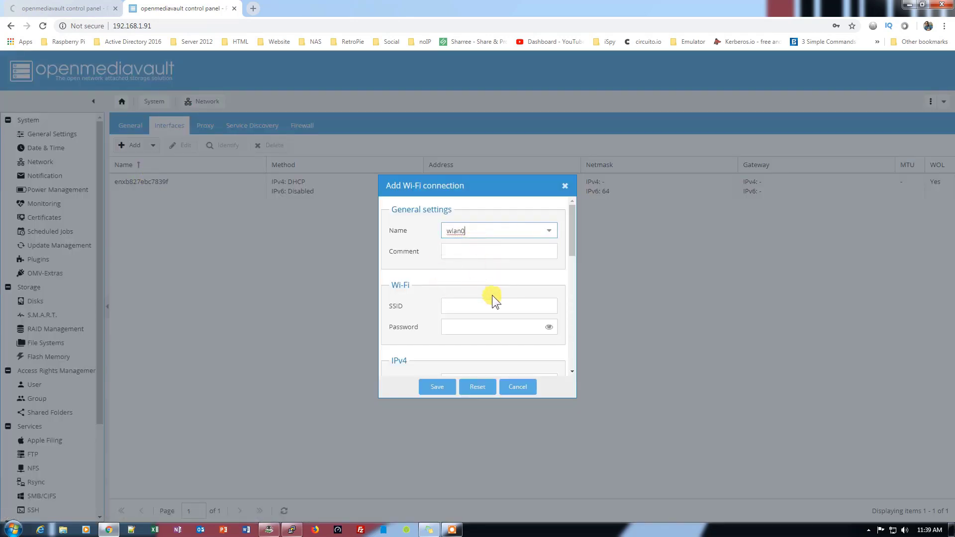
pyautogui.scroll(-1, 538, 293)
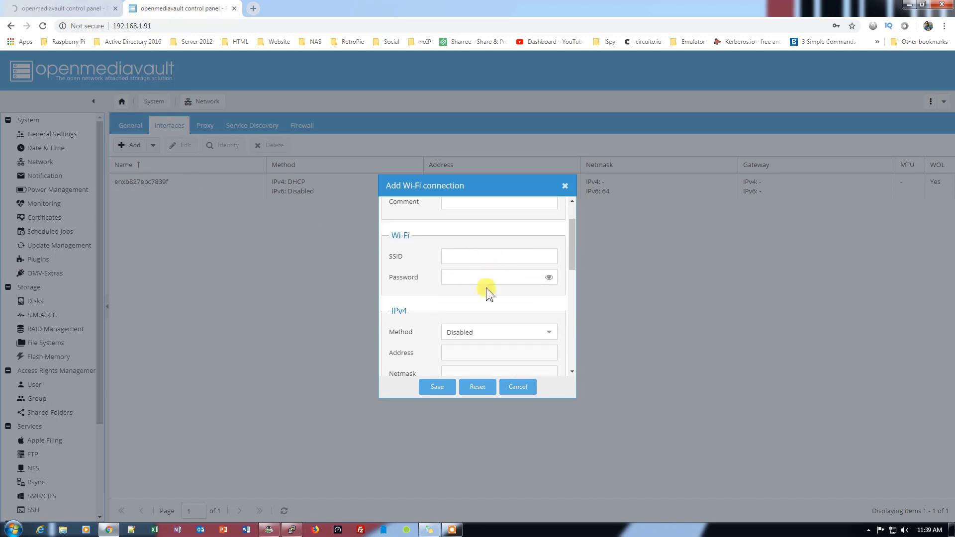
pyautogui.click(519, 387)
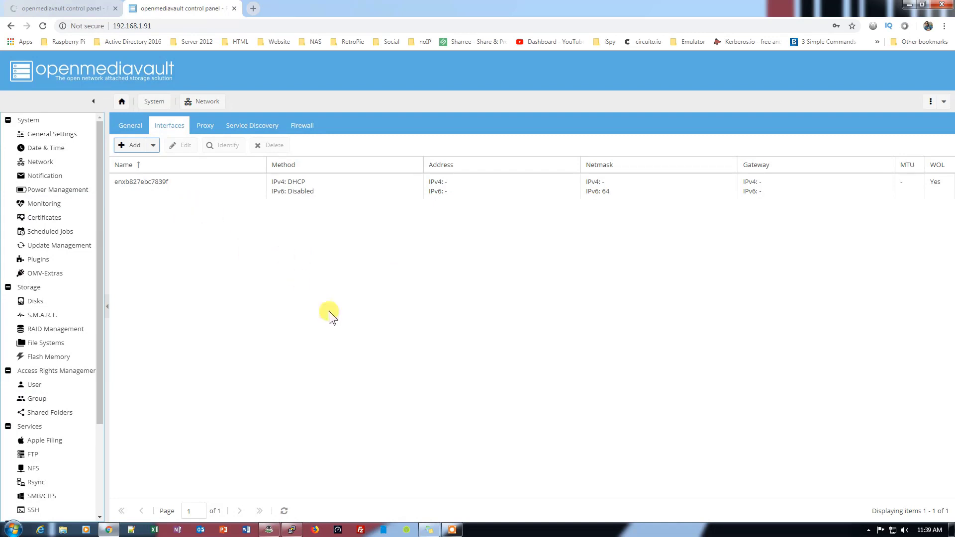
pyautogui.click(75, 8)
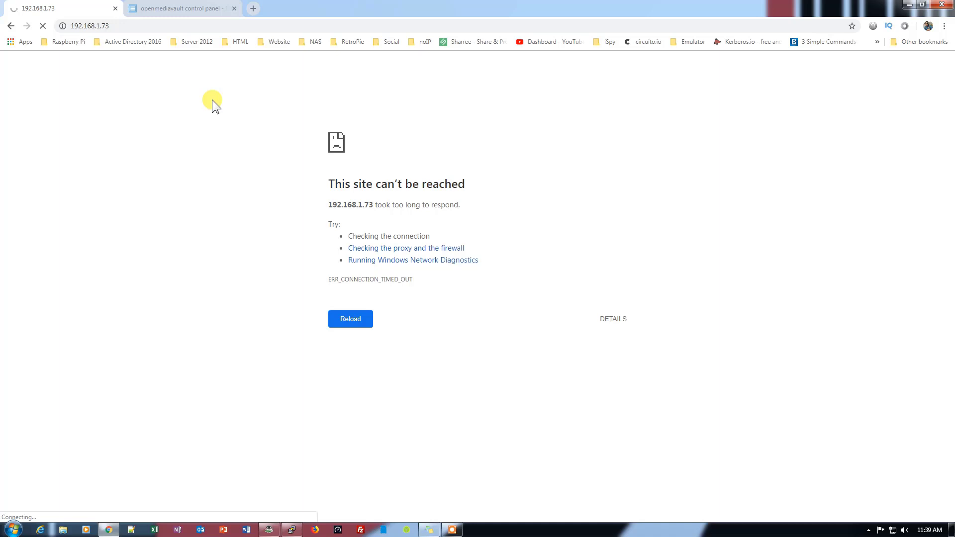
pyautogui.click(187, 28)
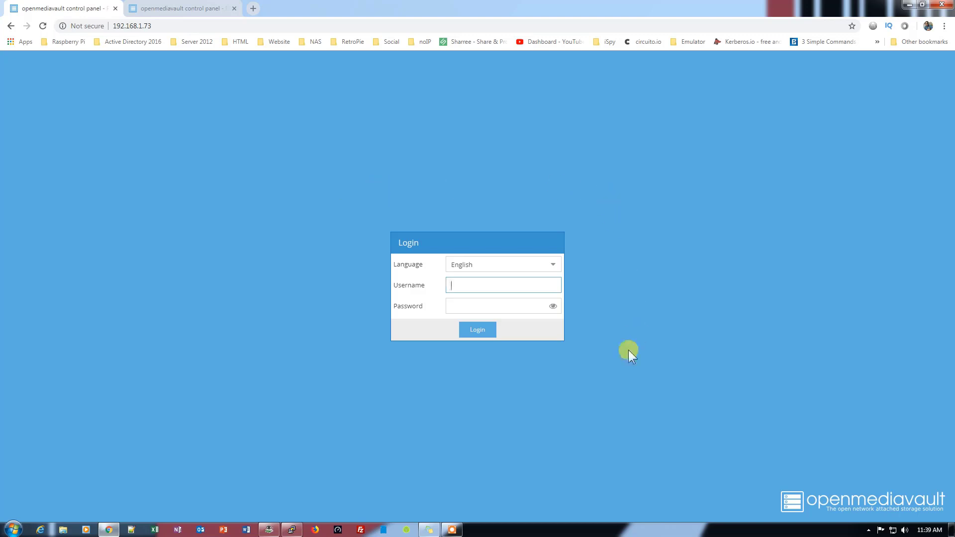
pyautogui.click(180, 9)
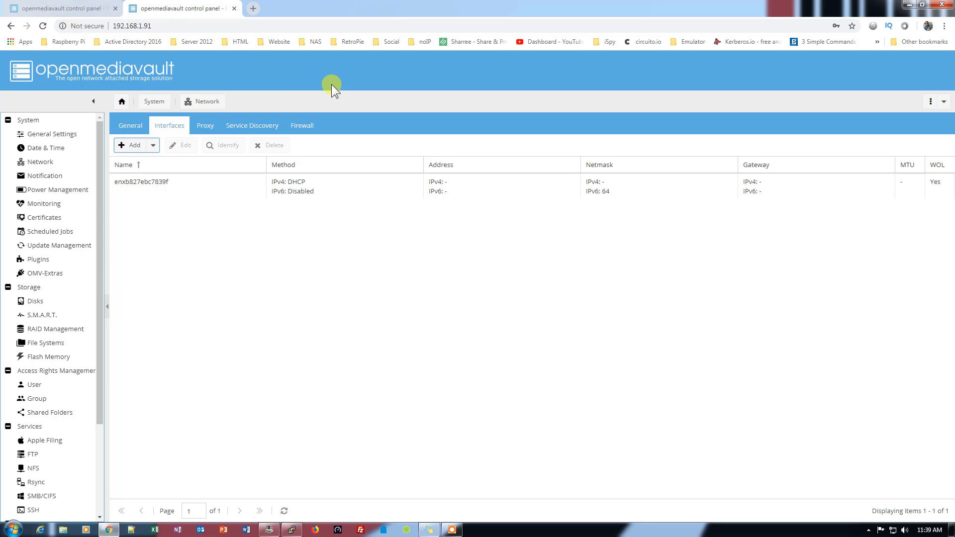
# - Minimise Chrome, Wireless Network Watcher and PuTTY, revealing the desktop title card
pyautogui.click(910, 4)
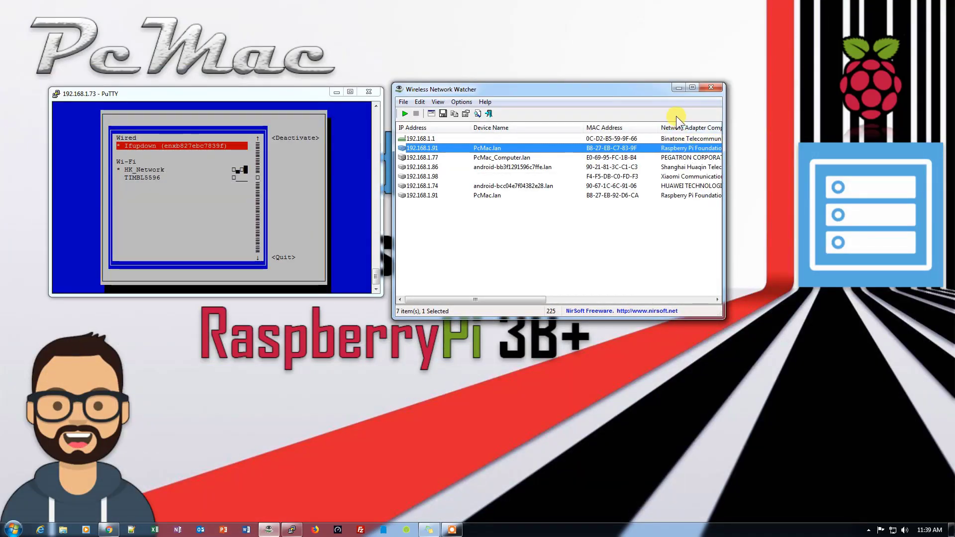
pyautogui.click(677, 88)
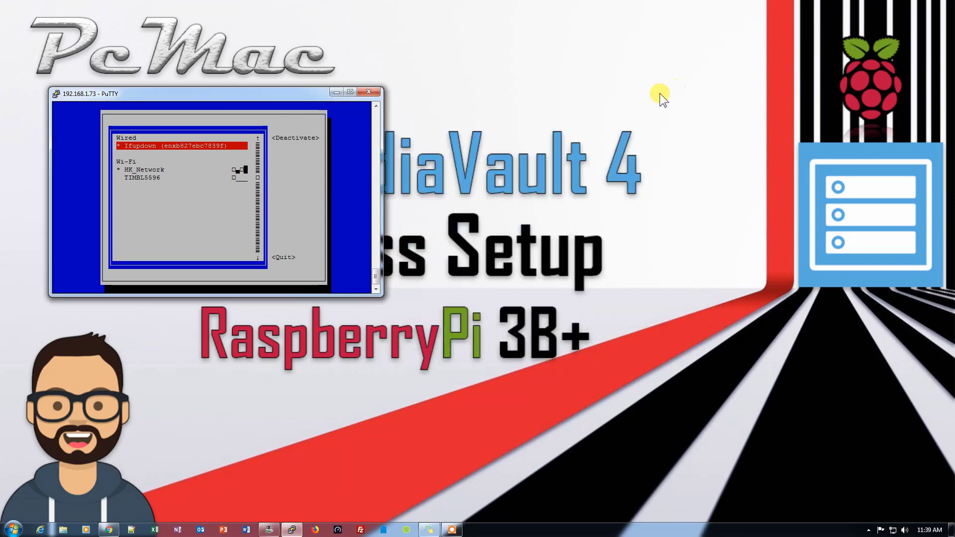
pyautogui.click(336, 92)
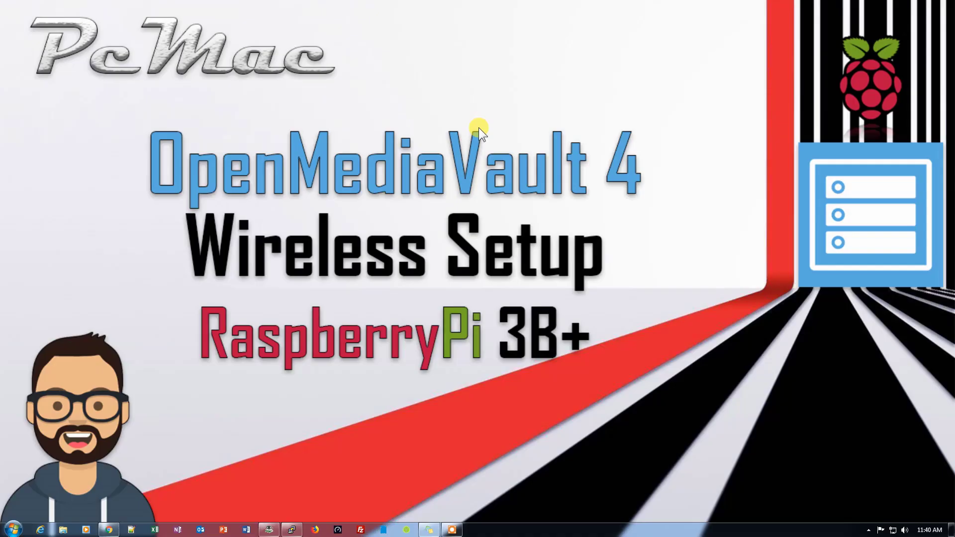